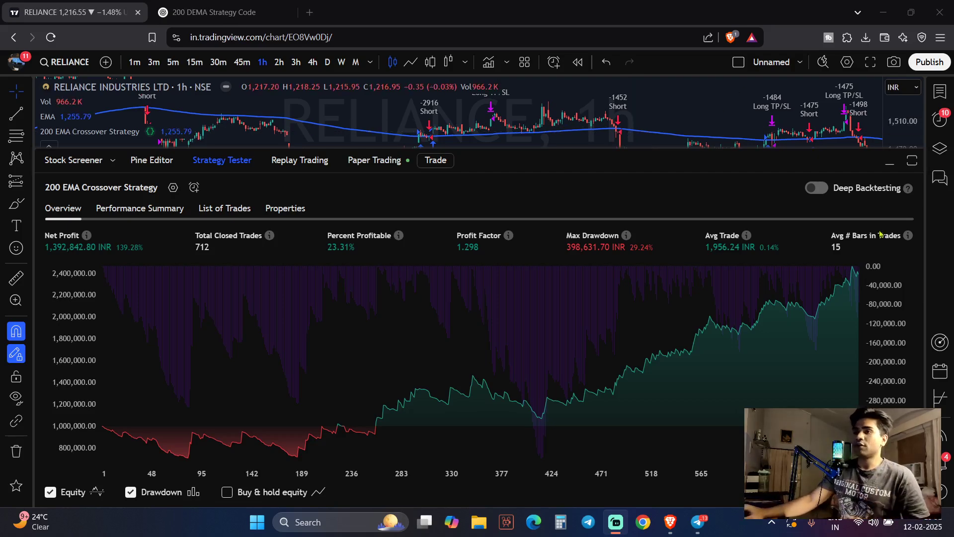
Step: Remove the 200 EMA Crossover Strategy from the RELIANCE chart and check the emptied Strategy Tester
click(890, 159)
drag(845, 283, 354, 85)
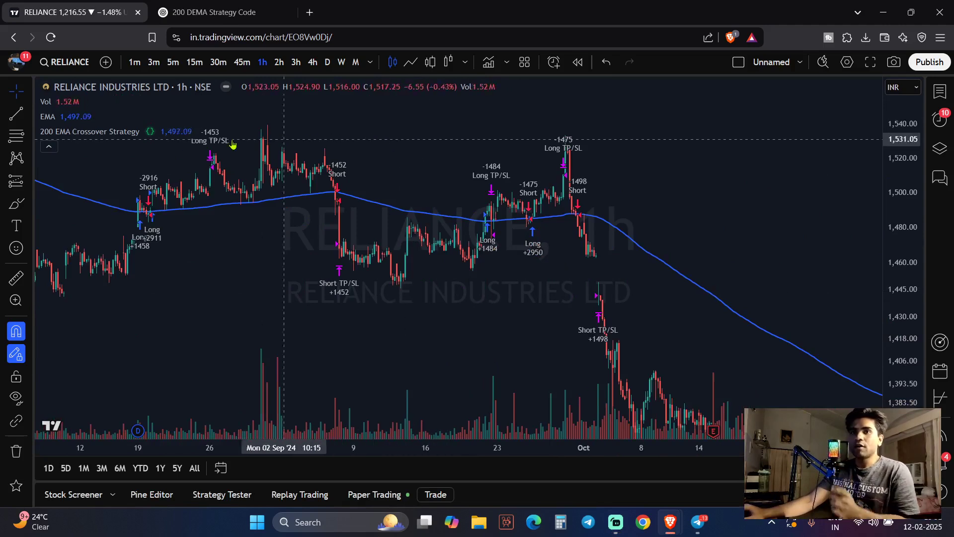
click(201, 132)
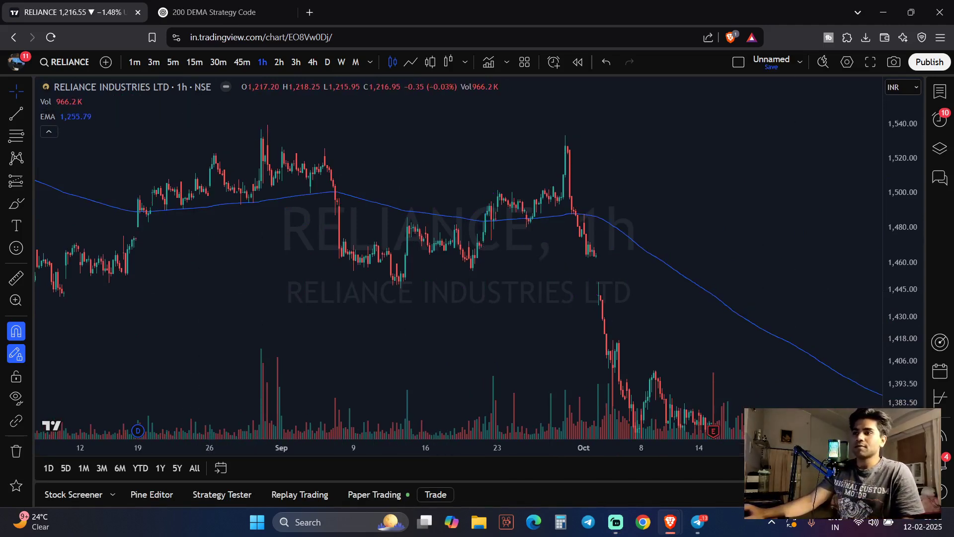
click(222, 494)
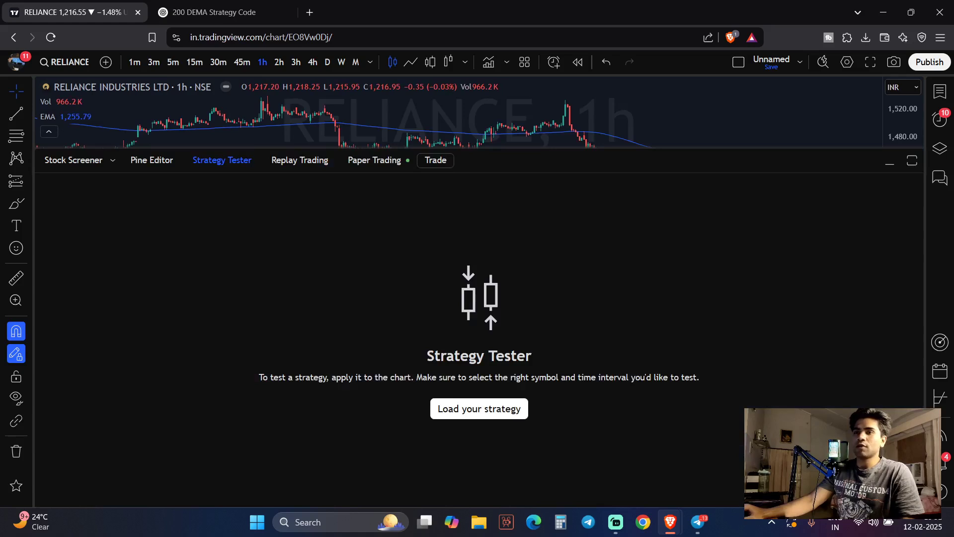
click(890, 166)
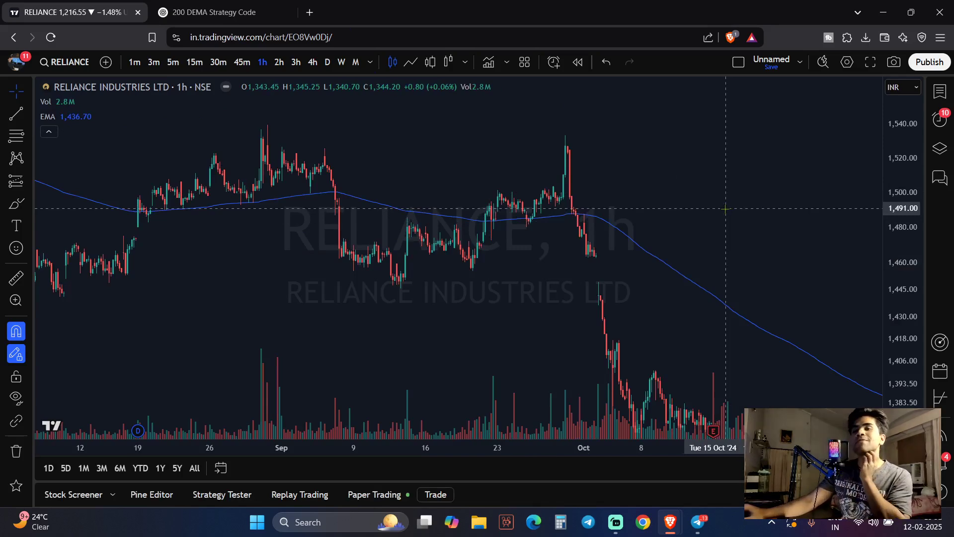
drag(713, 175, 692, 179)
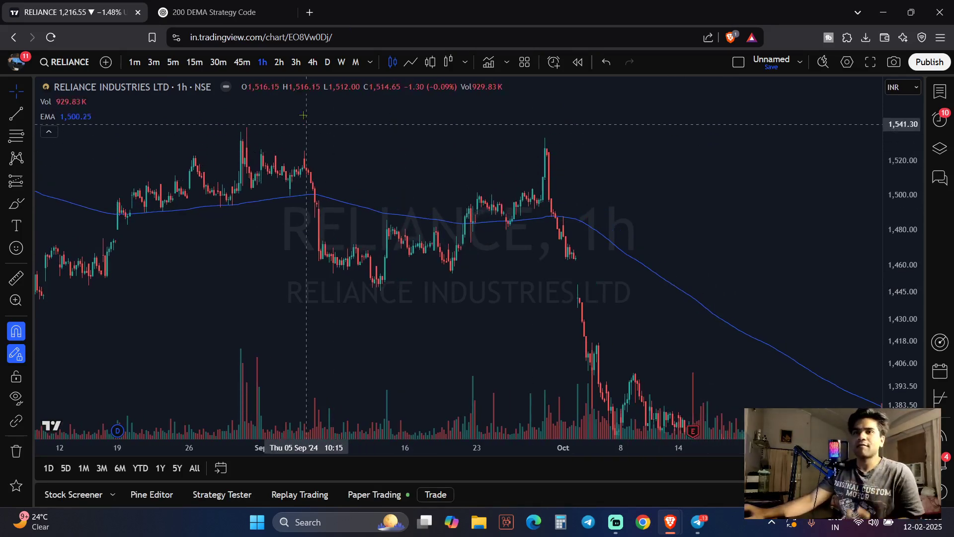
click(279, 62)
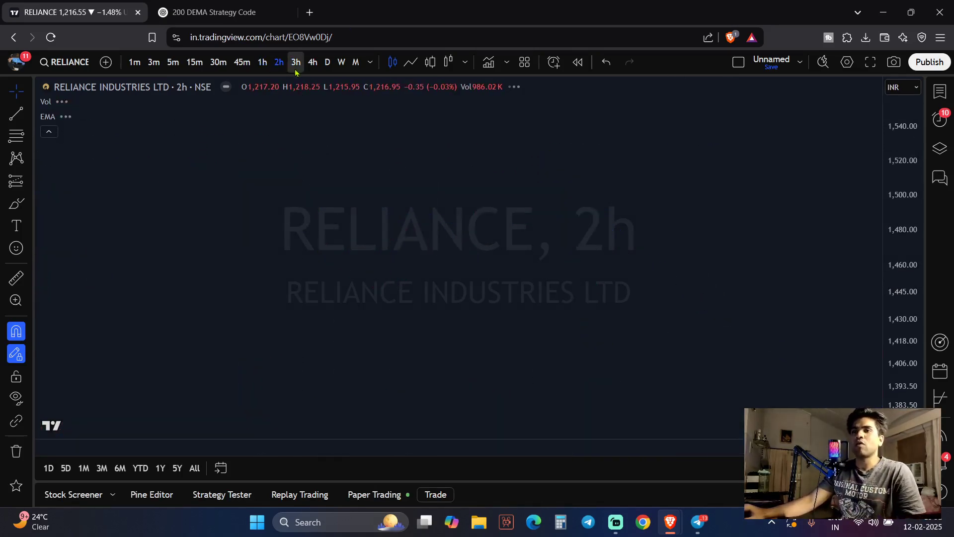
click(262, 62)
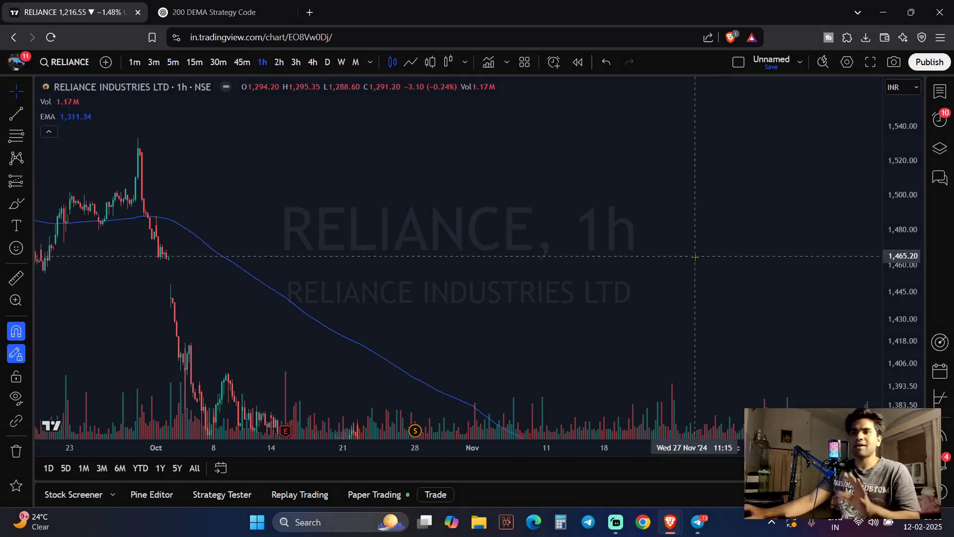
scroll(692, 255, left, 10)
scroll(780, 168, right, 5)
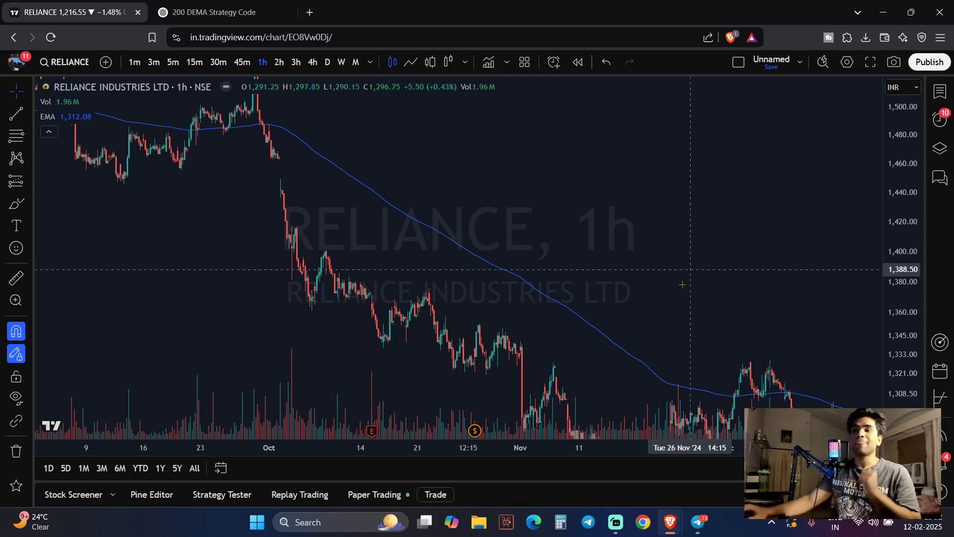
scroll(645, 275, right, 2)
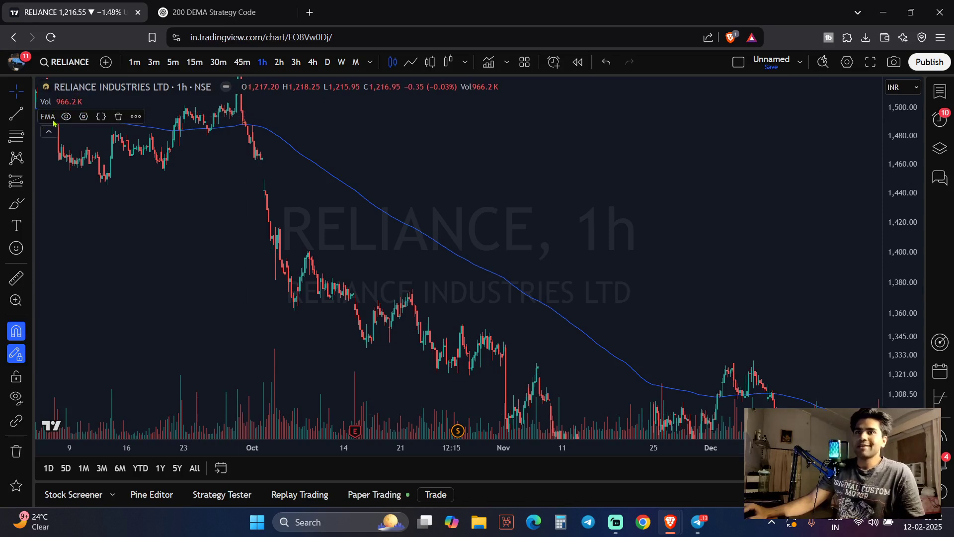
Step: Review the input settings of the EMA indicator on the chart without changing them
click(83, 117)
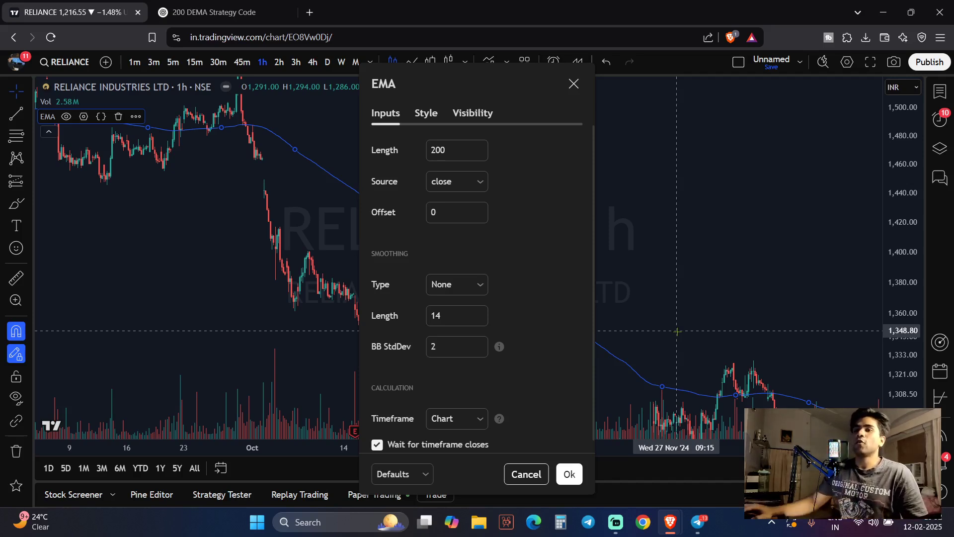
click(573, 86)
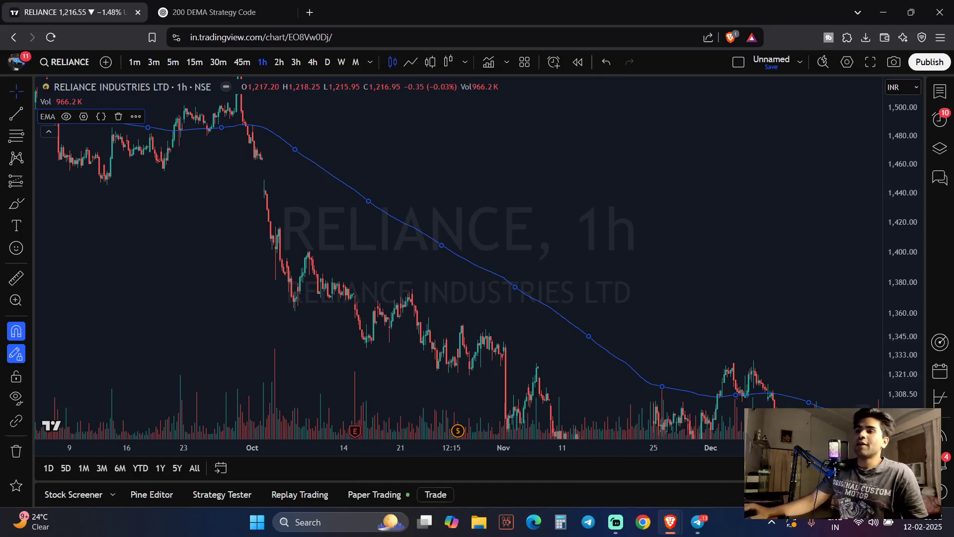
Step: Load the built-in BarUpDn Strategy from the technical strategies into the Strategy Tester for the RELIANCE chart
click(221, 493)
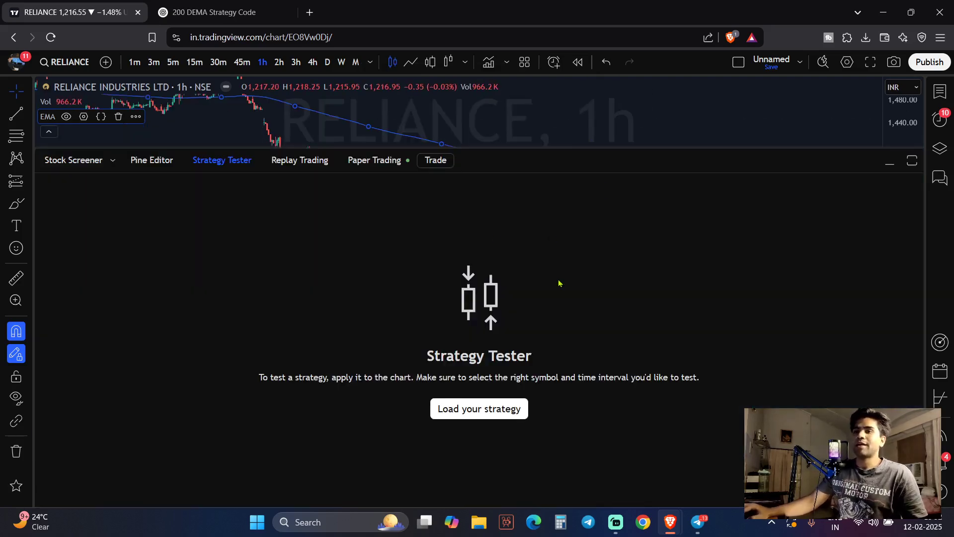
click(889, 161)
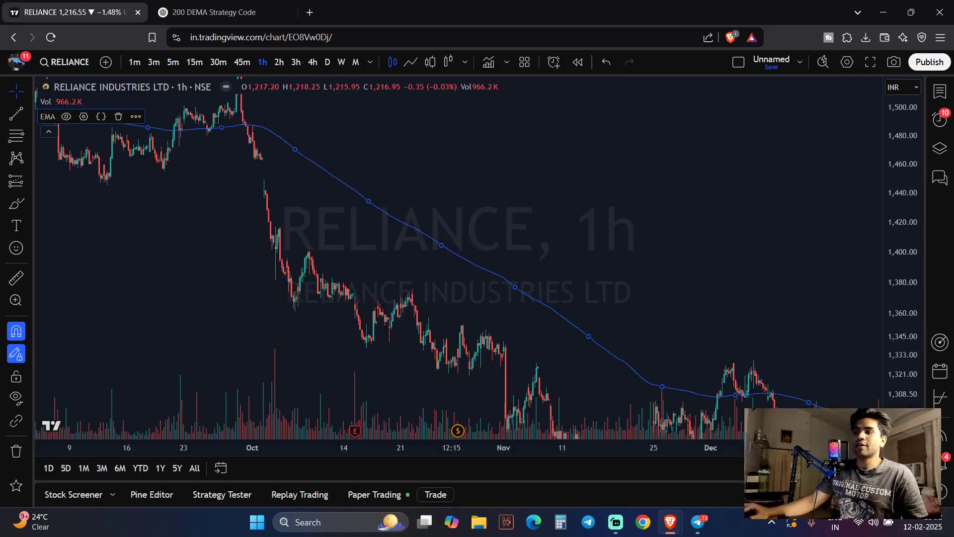
click(221, 493)
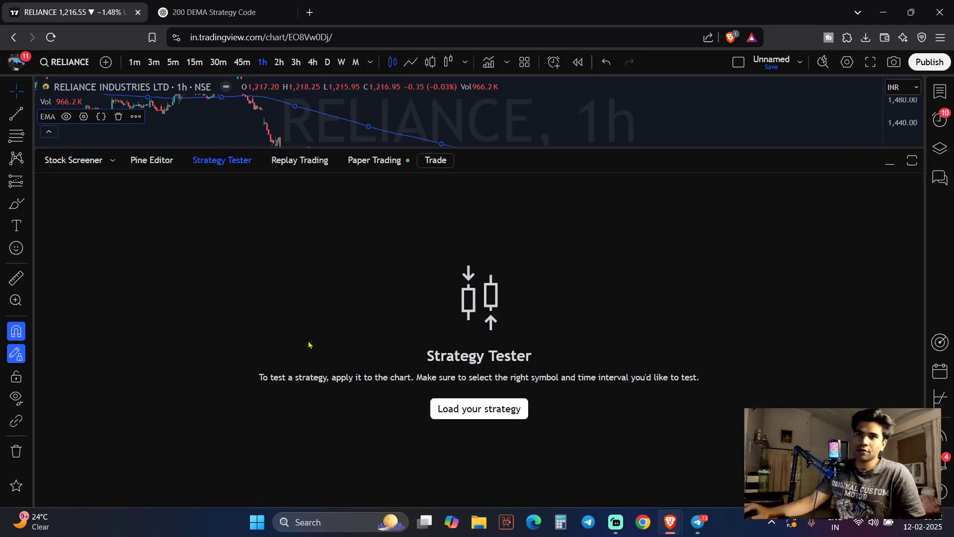
click(500, 409)
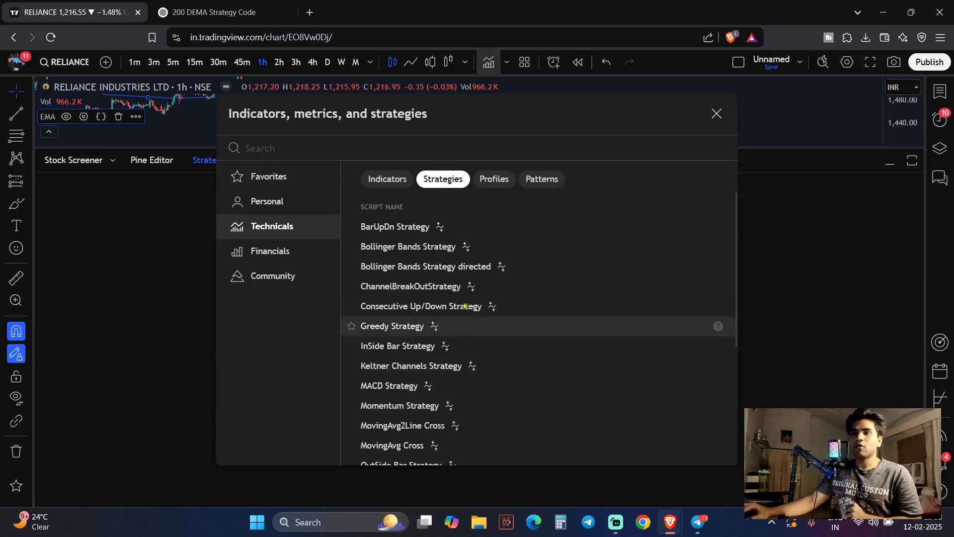
scroll(397, 217, down, 5)
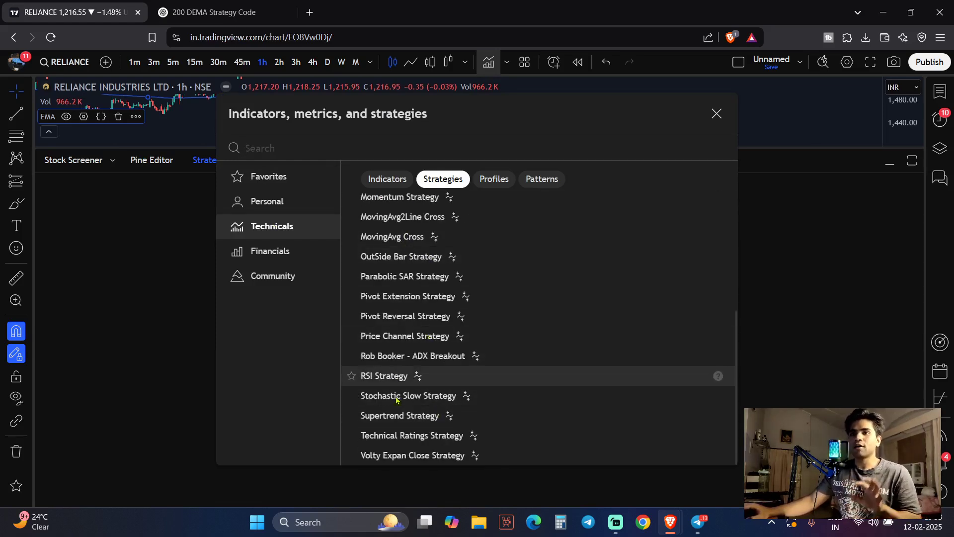
scroll(437, 419, up, 5)
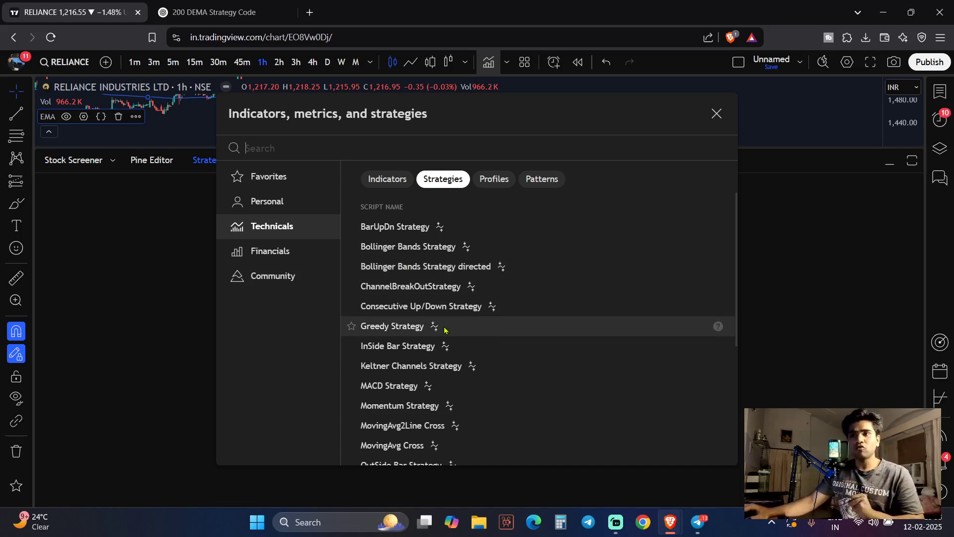
click(410, 228)
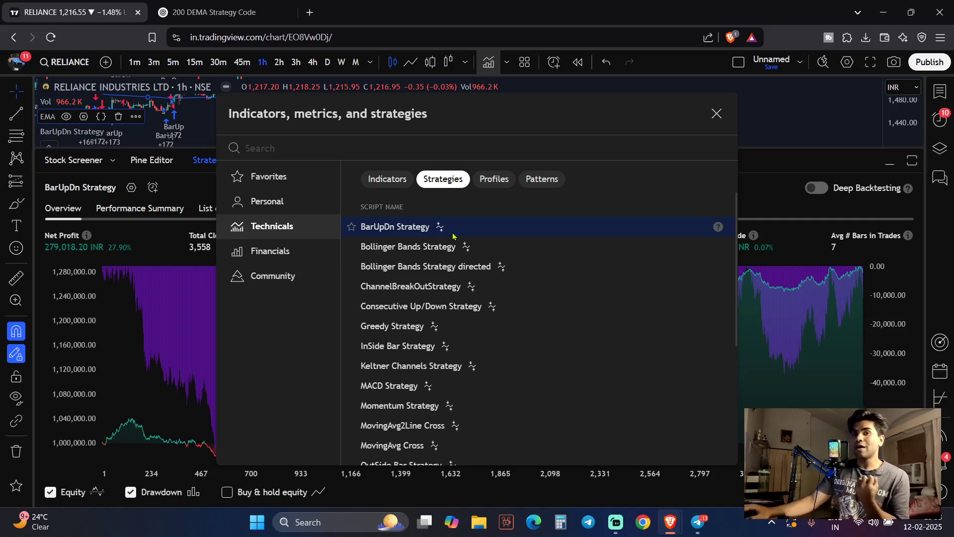
click(717, 114)
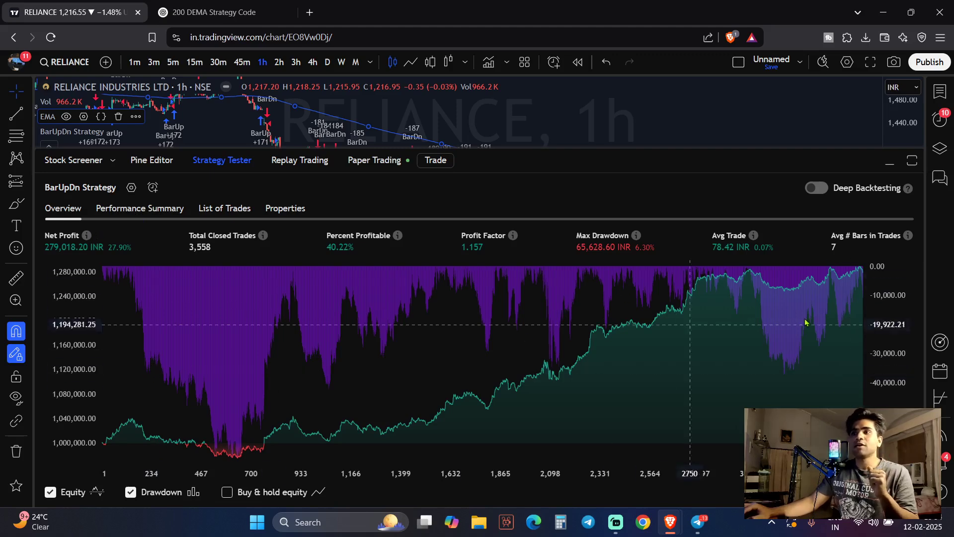
Step: Review the BarUpDn Strategy's performance summary and list of trades, and return to the backtest overview
click(151, 210)
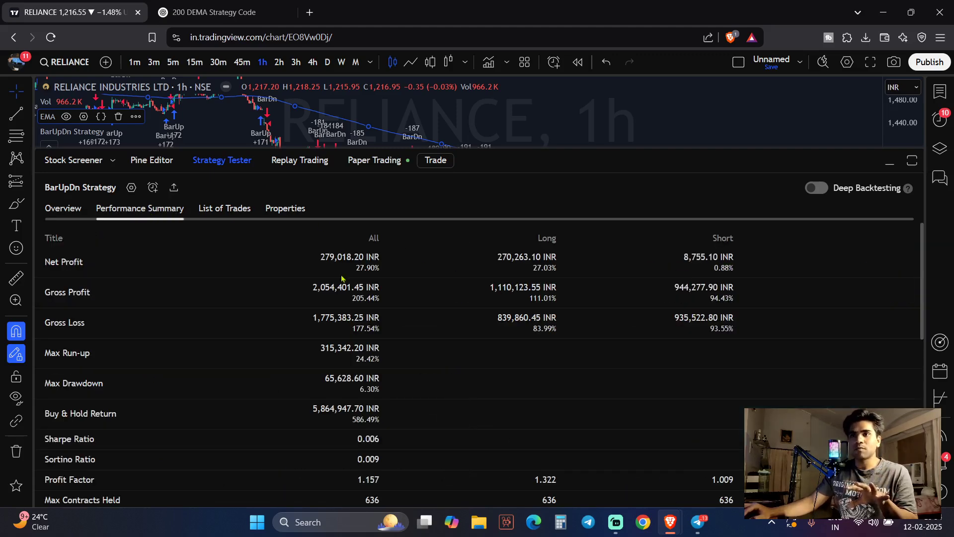
scroll(243, 237, down, 5)
scroll(398, 345, up, 5)
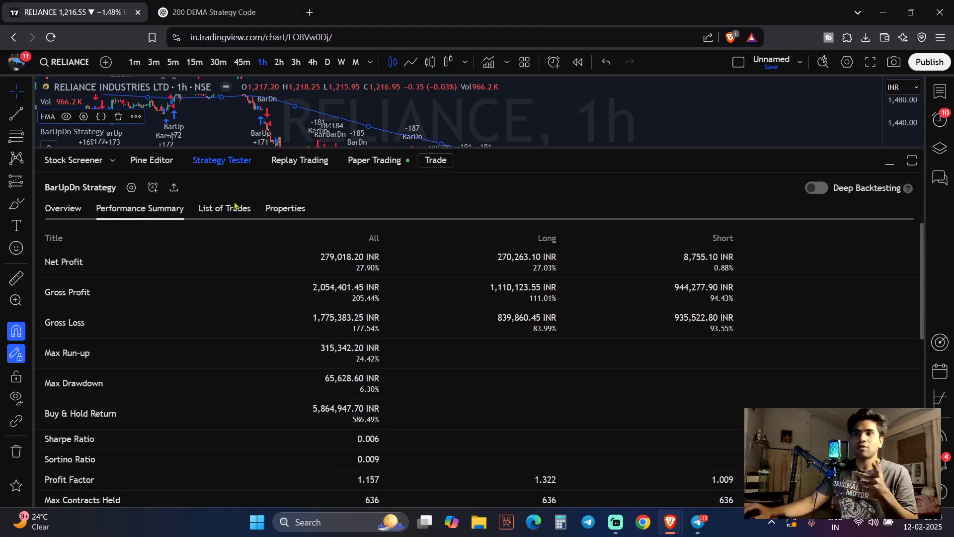
click(248, 212)
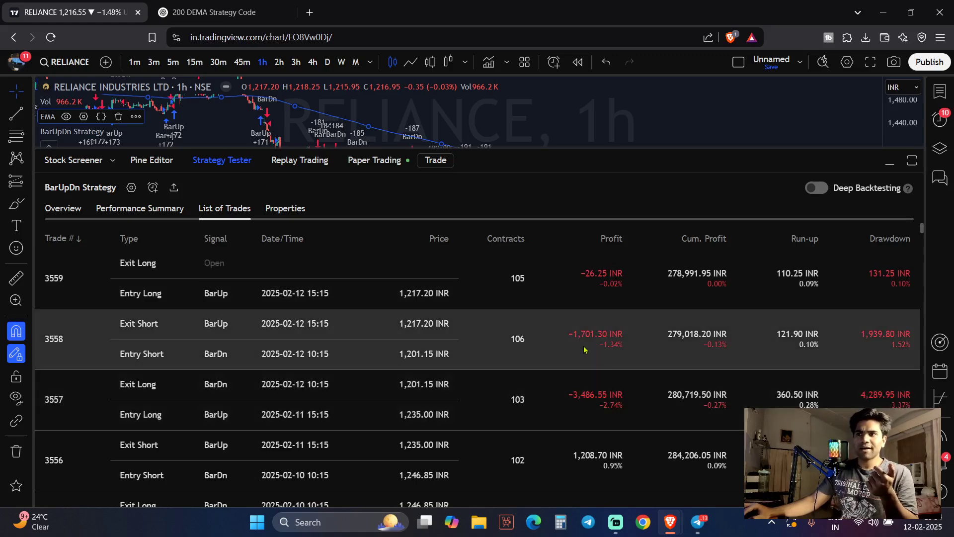
scroll(625, 356, down, 1)
scroll(636, 367, down, 3)
scroll(651, 382, up, 3)
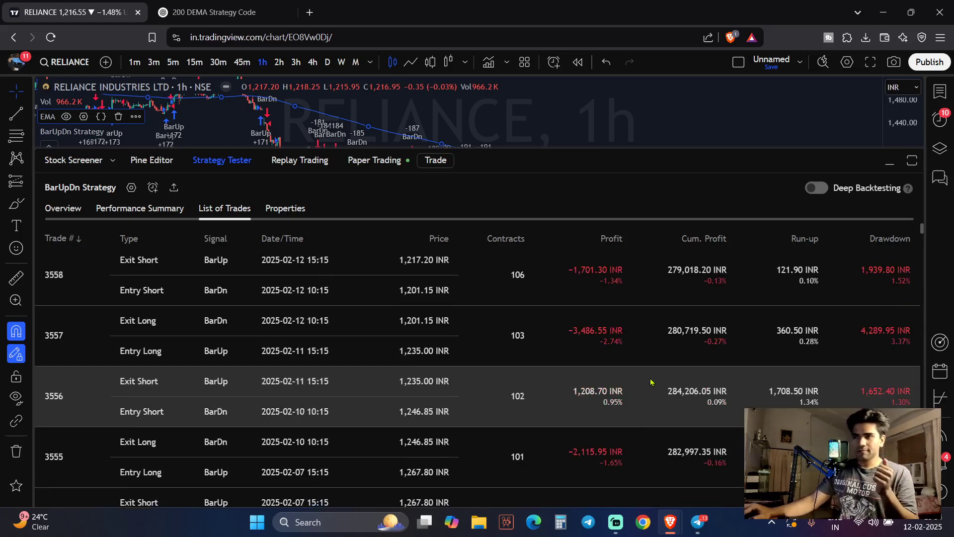
scroll(651, 382, up, 1)
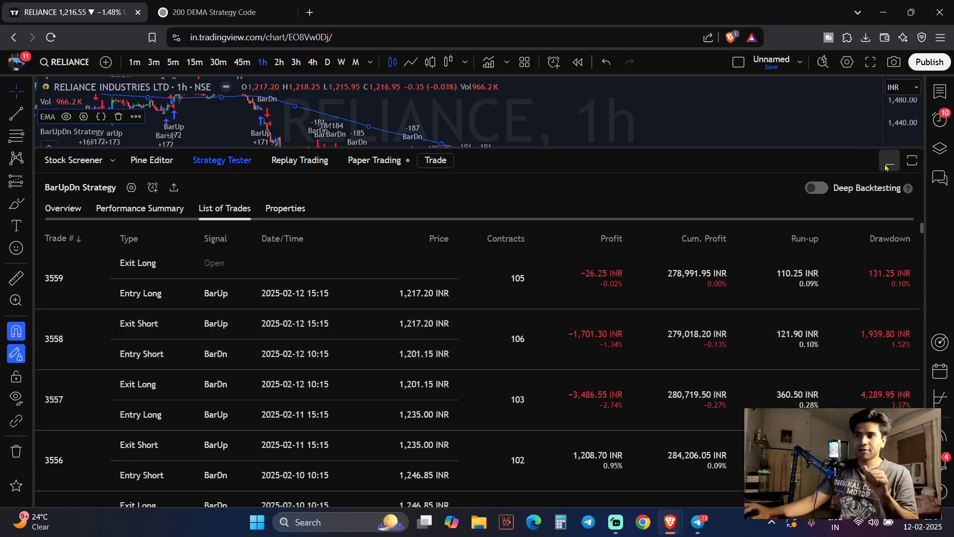
click(64, 207)
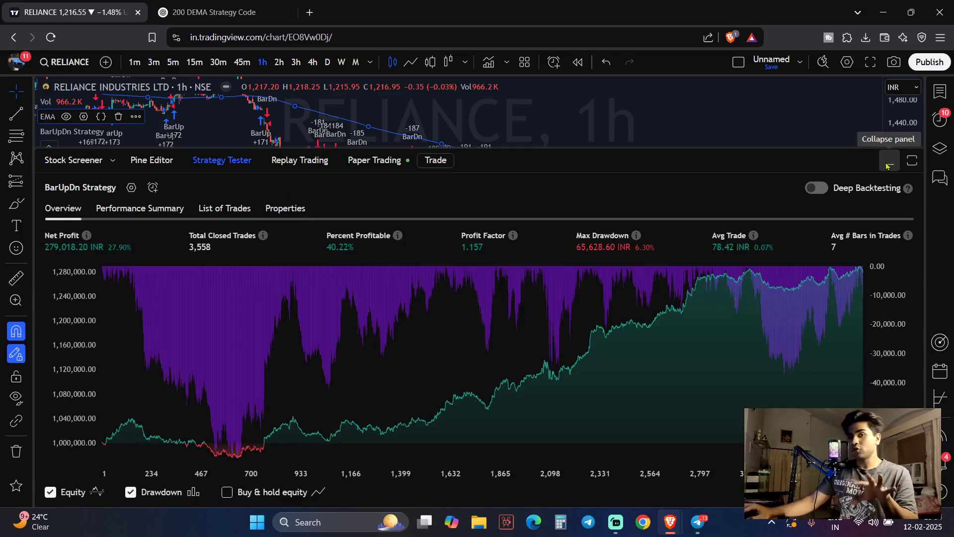
Step: Inspect the Deep Backtesting report and its start date calendar, and switch Deep Backtesting back off
click(816, 188)
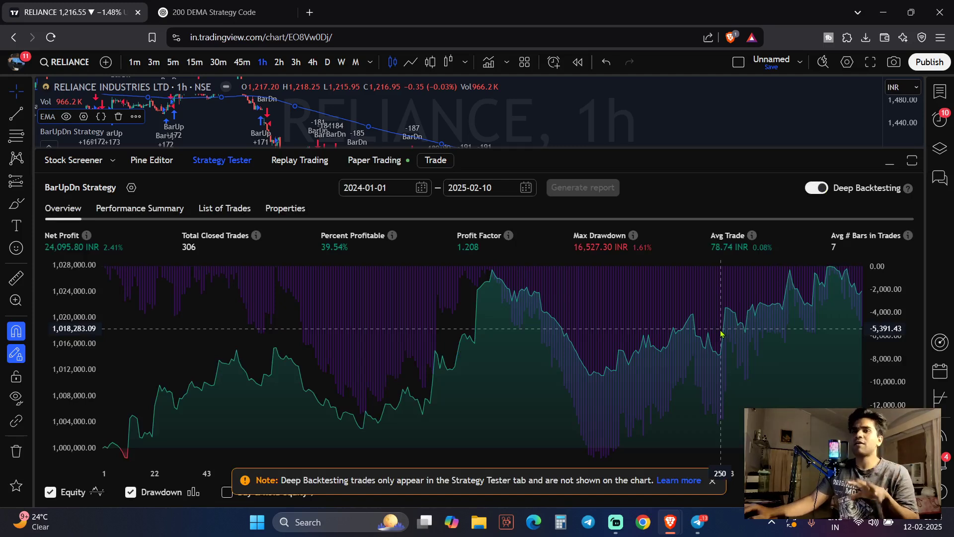
click(422, 187)
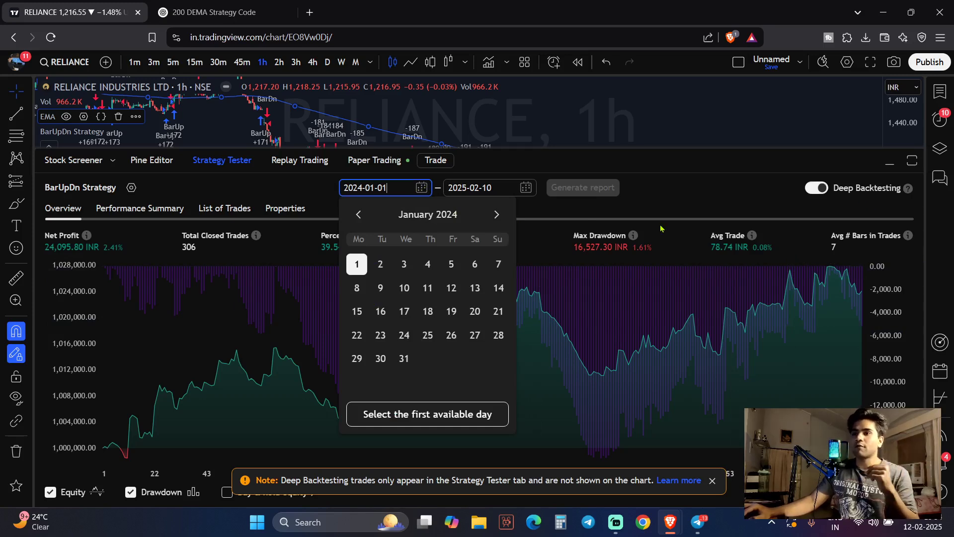
click(812, 192)
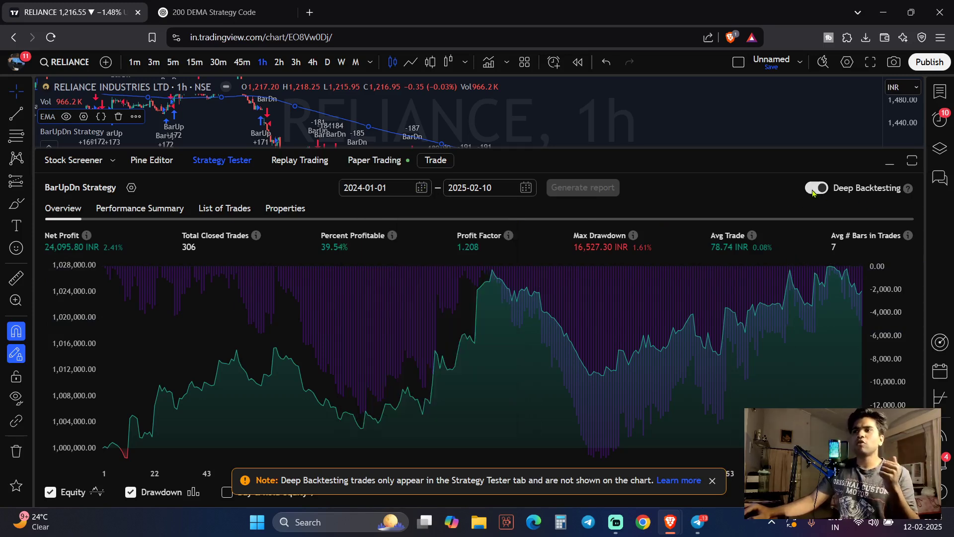
click(815, 193)
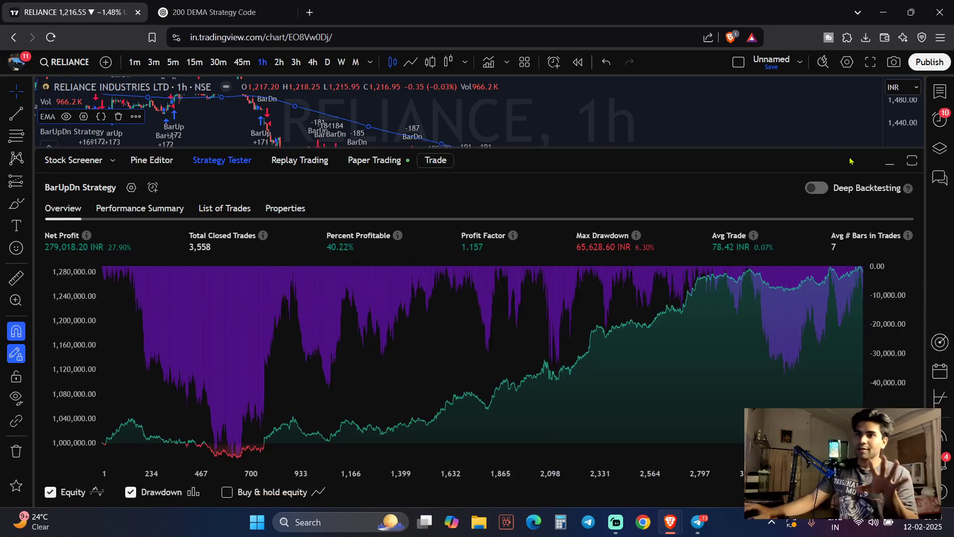
Step: Examine the BarUpDn Strategy's signals on the chart and remove the strategy from it
click(889, 163)
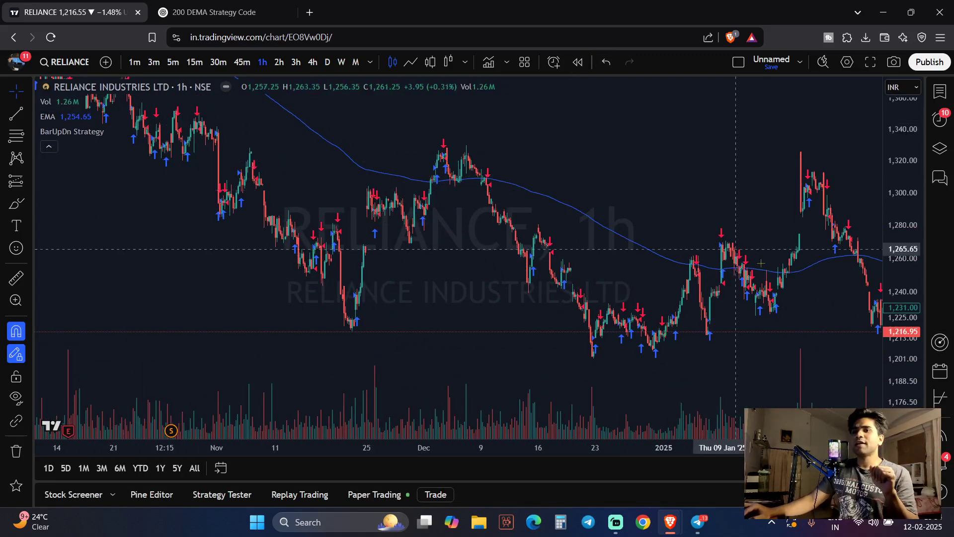
click(222, 494)
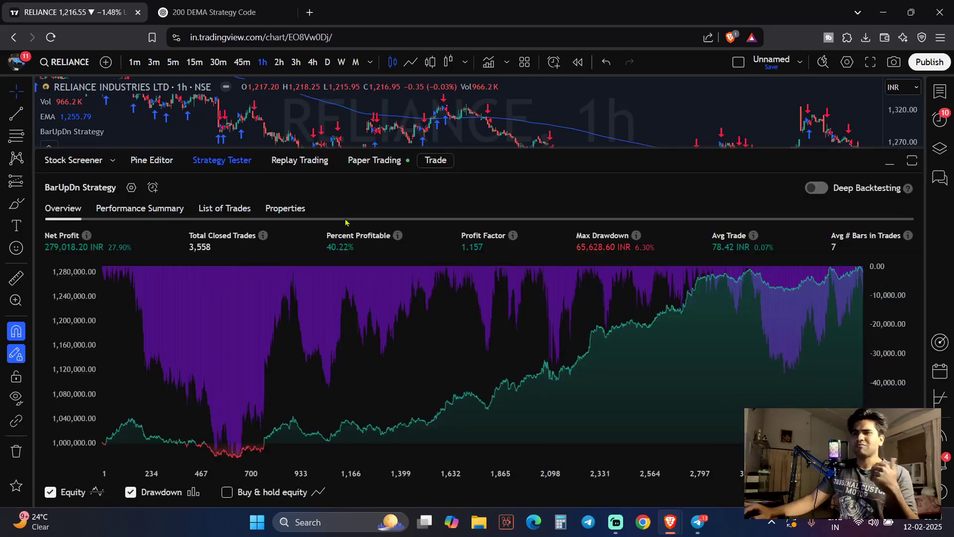
mouse_move(69, 131)
click(890, 161)
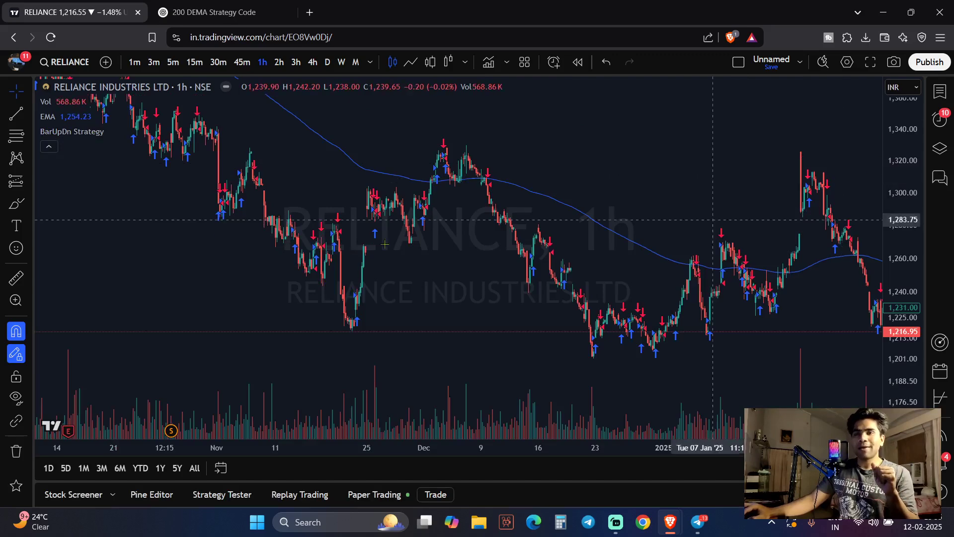
mouse_move(72, 129)
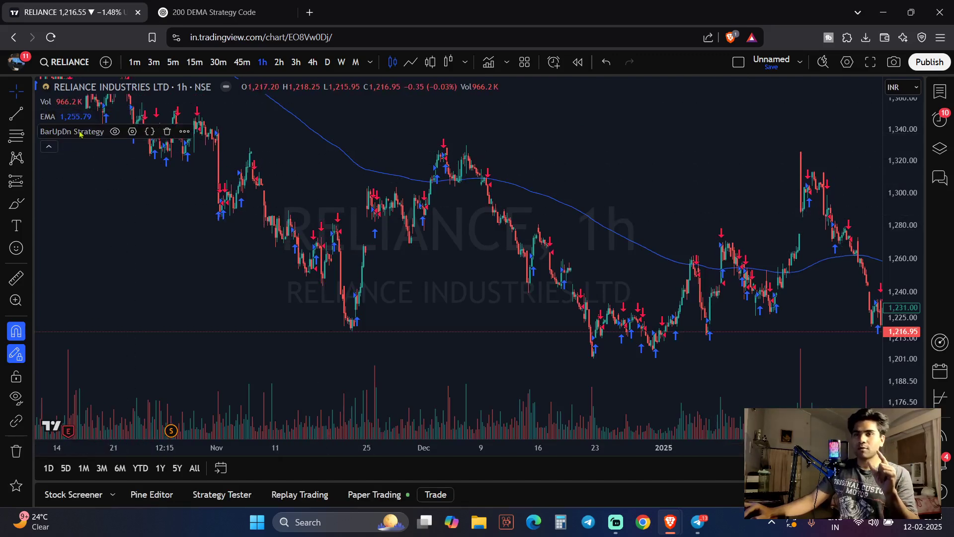
click(168, 133)
Step: Load the built-in Bollinger Bands Strategy from the technical strategies into the Strategy Tester for the RELIANCE chart
click(221, 494)
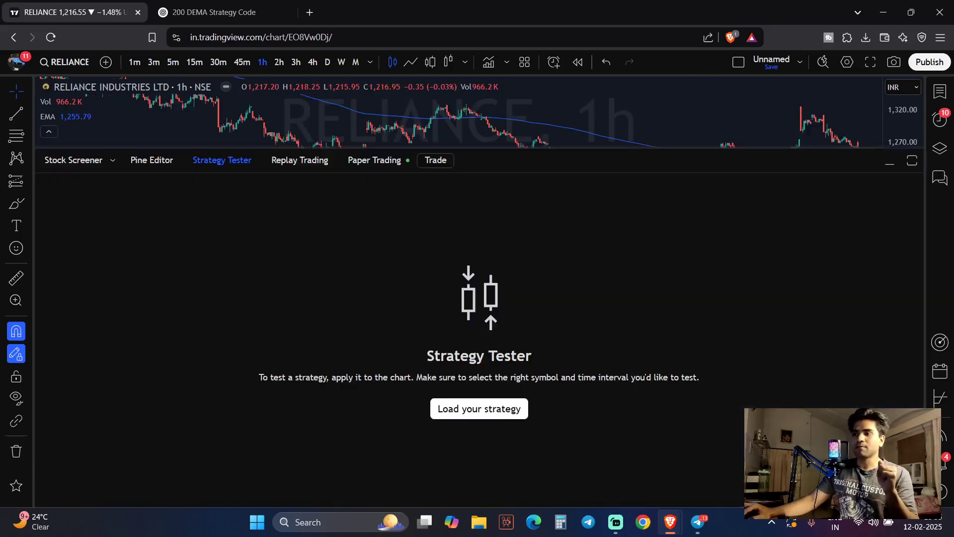
click(500, 409)
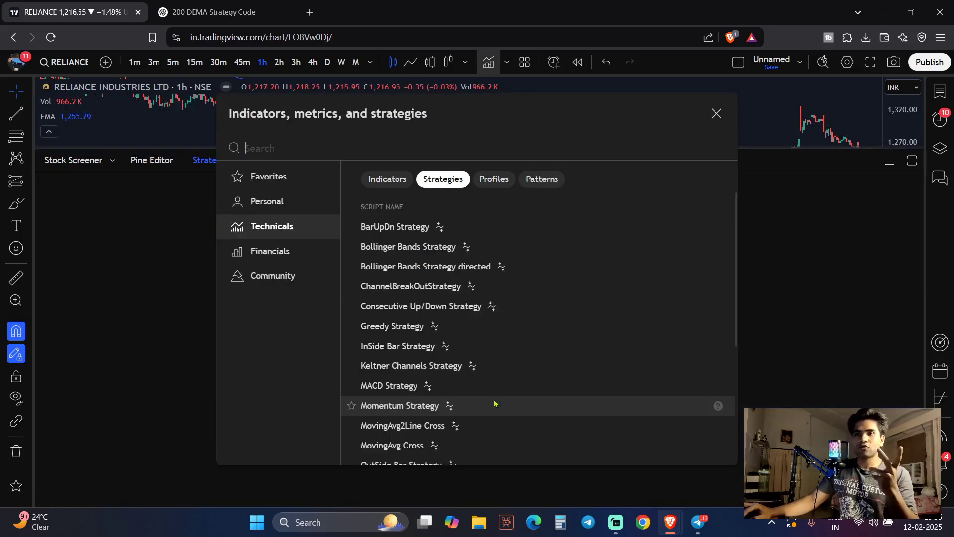
click(413, 247)
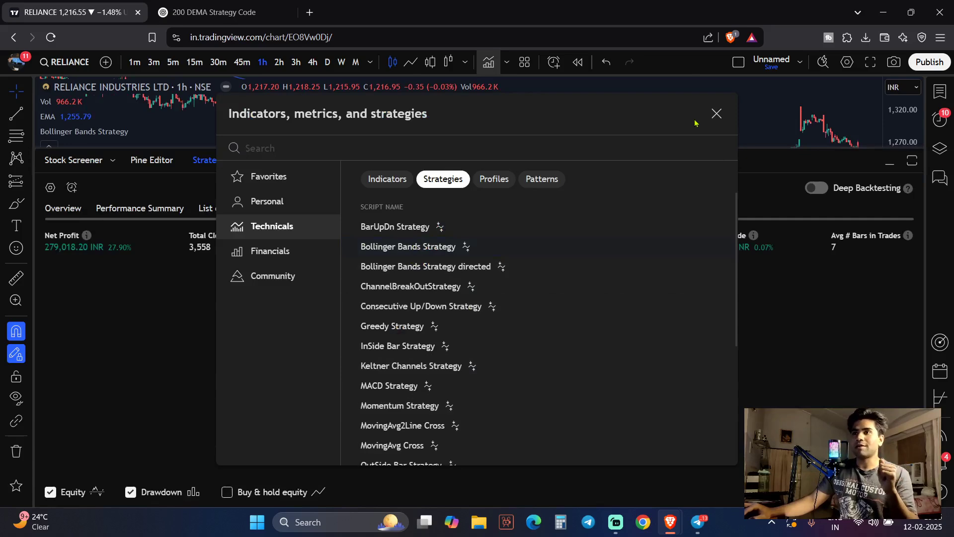
click(715, 114)
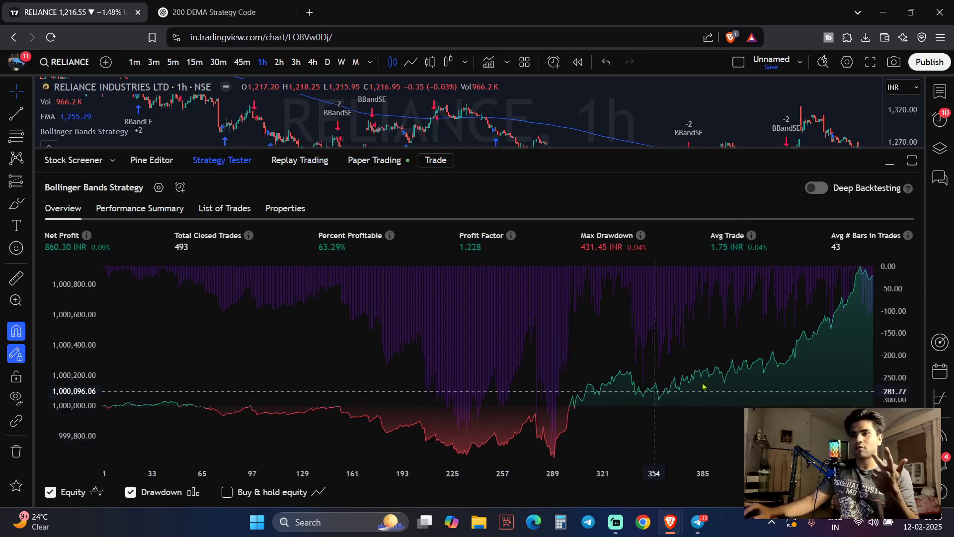
Step: Examine the Bollinger Bands Strategy's signals on the chart and remove the strategy from it
click(889, 163)
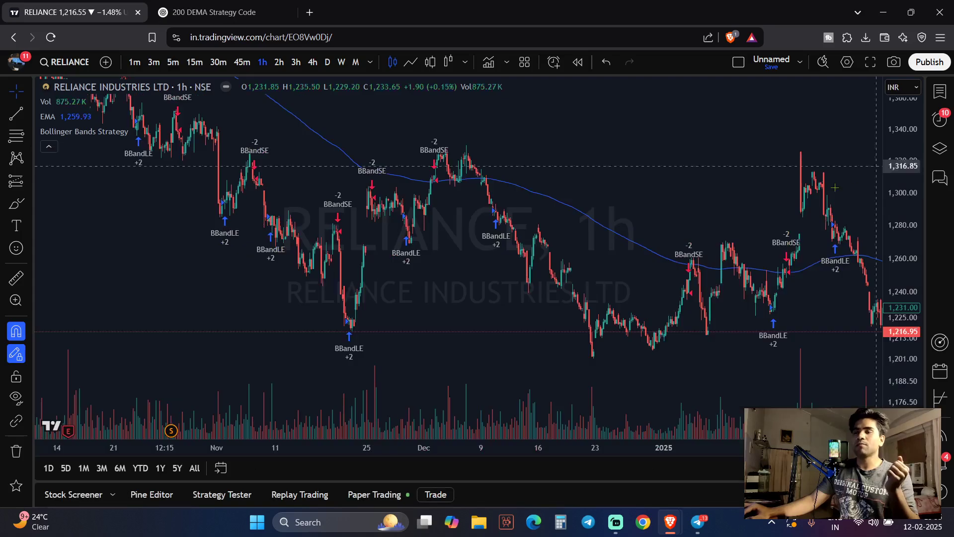
scroll(548, 249, up, 2)
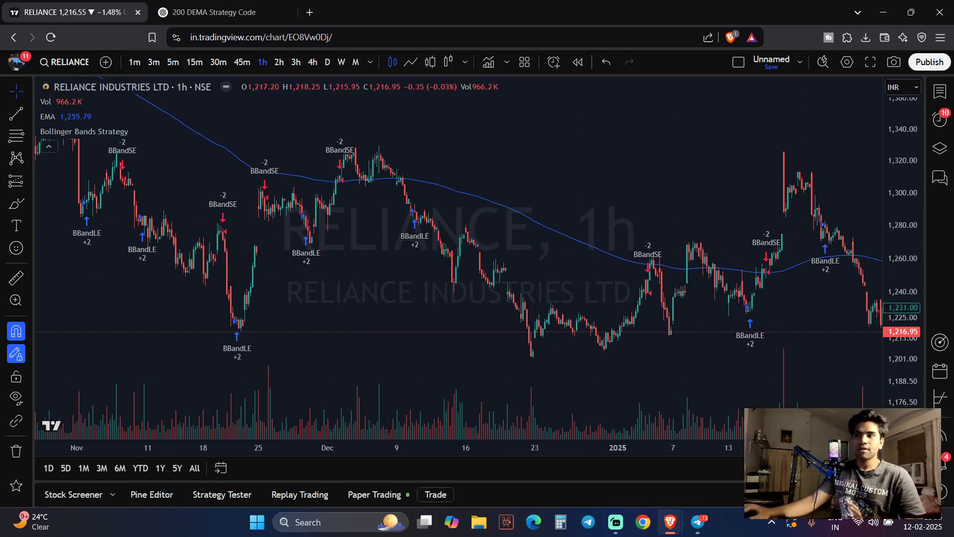
click(222, 493)
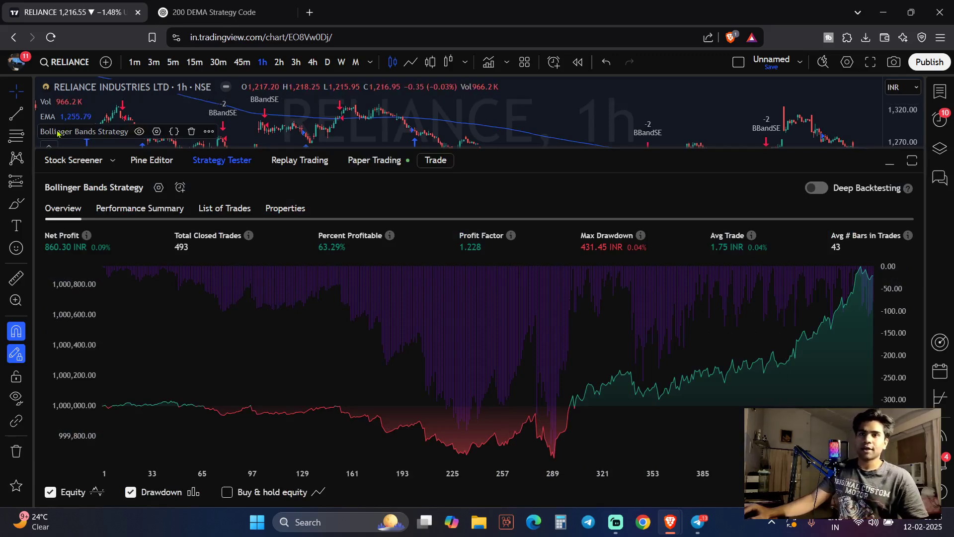
click(191, 131)
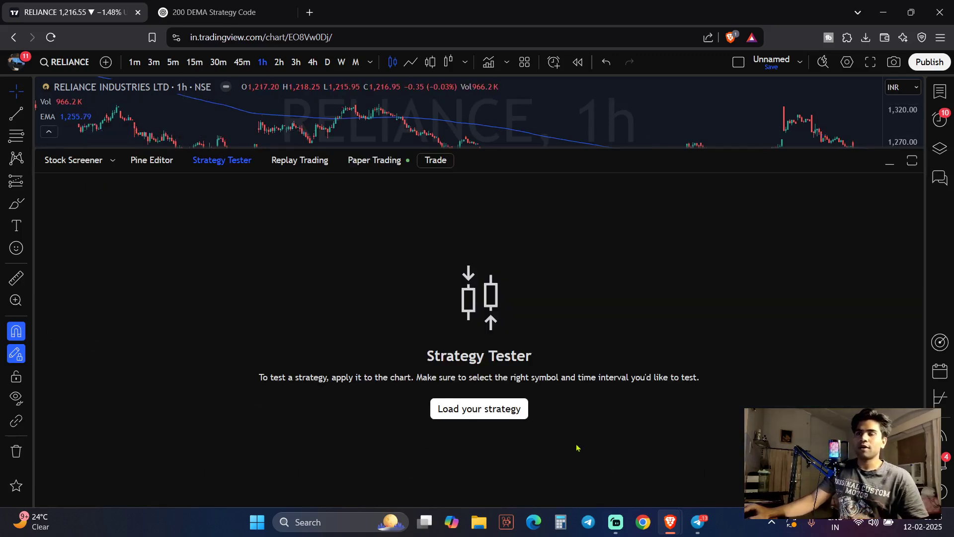
Step: Browse the list of built-in technical strategies, close it without loading one, and return to the full chart
click(479, 409)
scroll(443, 320, down, 4)
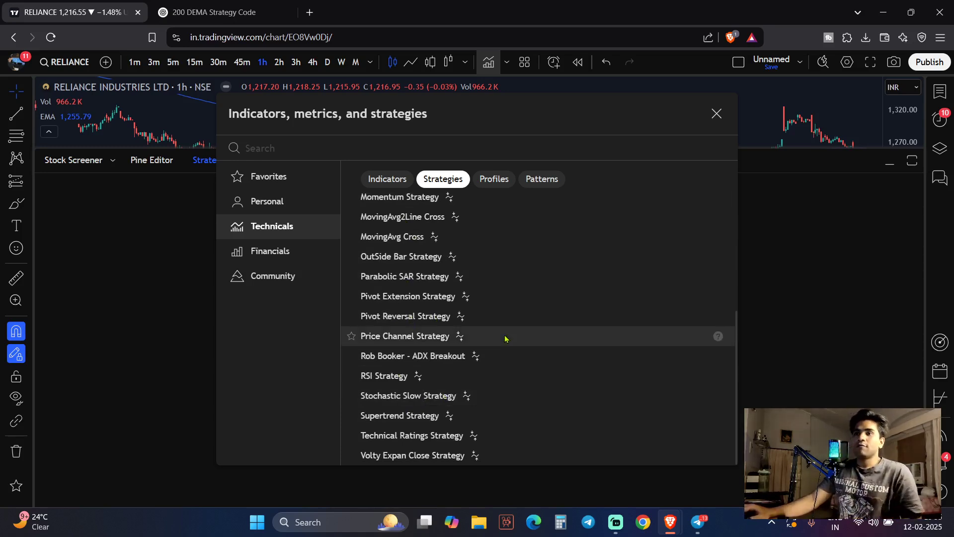
click(716, 114)
click(889, 163)
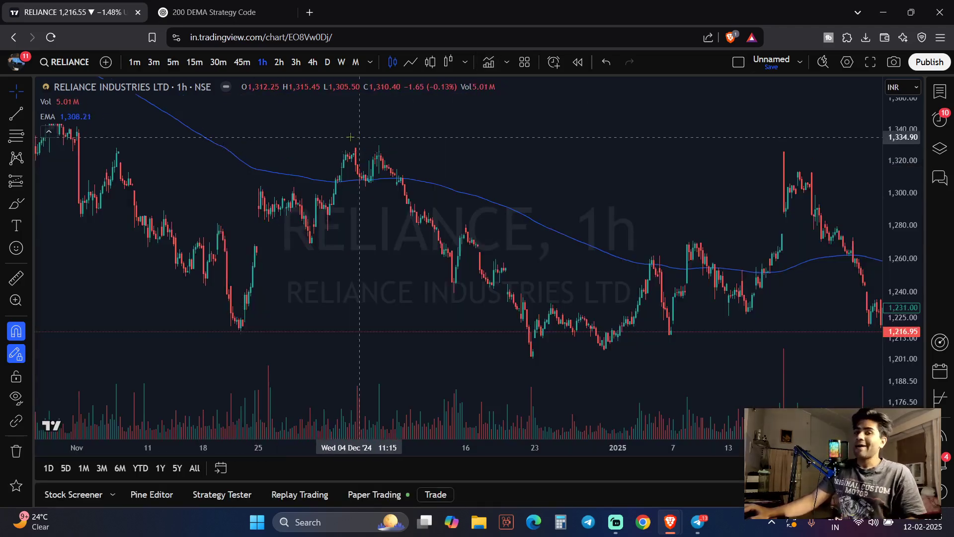
Step: Switch to the ChatGPT conversation and find the prompt requesting a 200 EMA strategy with 5% stop loss and 10% target
click(243, 5)
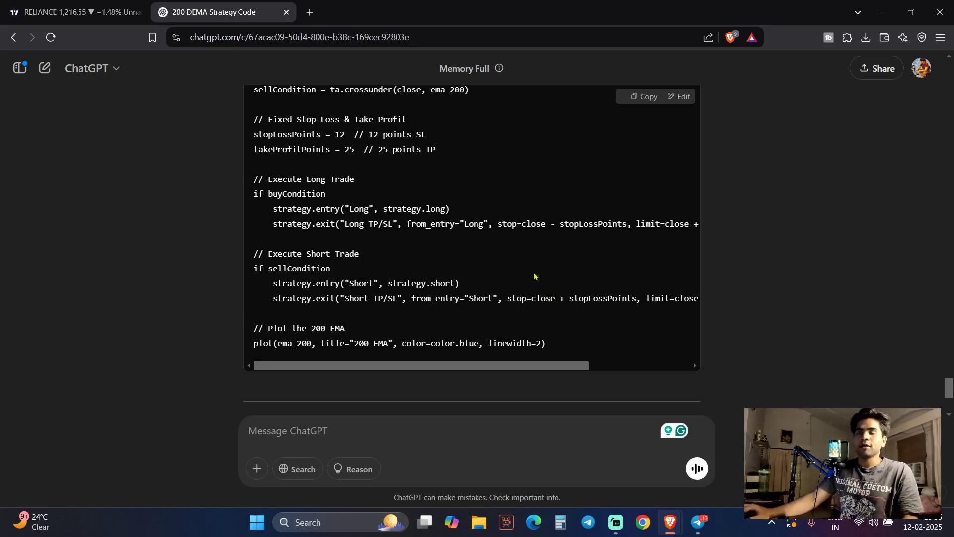
scroll(740, 341, up, 8)
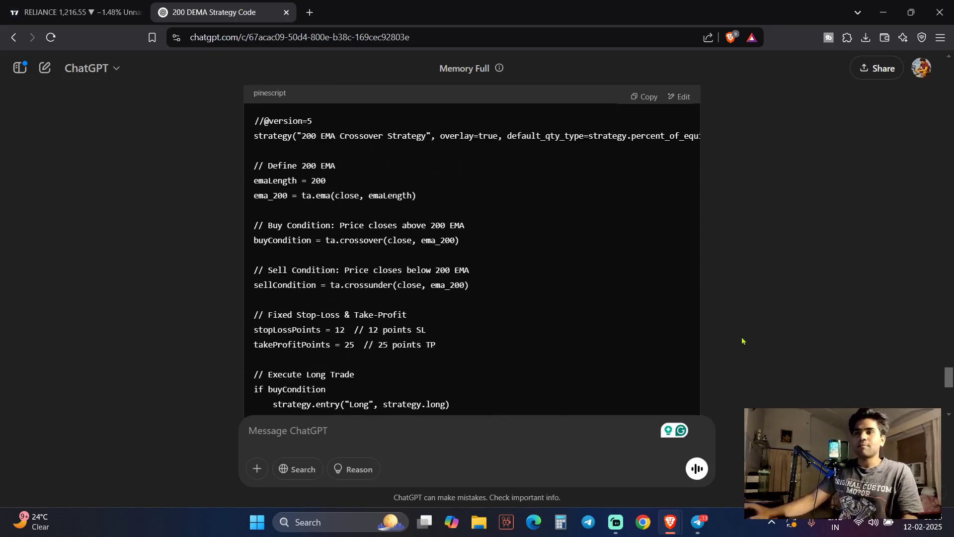
scroll(741, 340, up, 10)
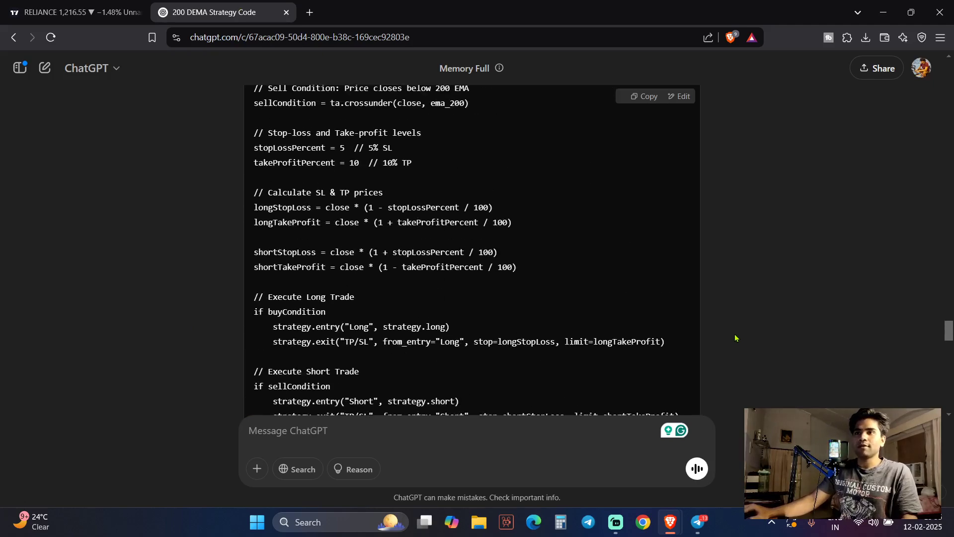
scroll(718, 320, down, 5)
scroll(718, 318, up, 15)
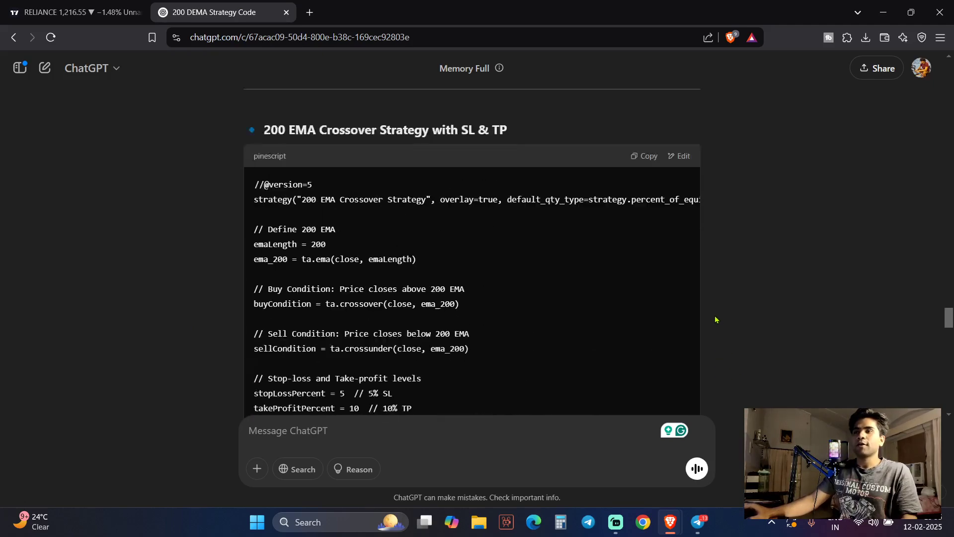
scroll(716, 319, up, 3)
scroll(678, 301, down, 4)
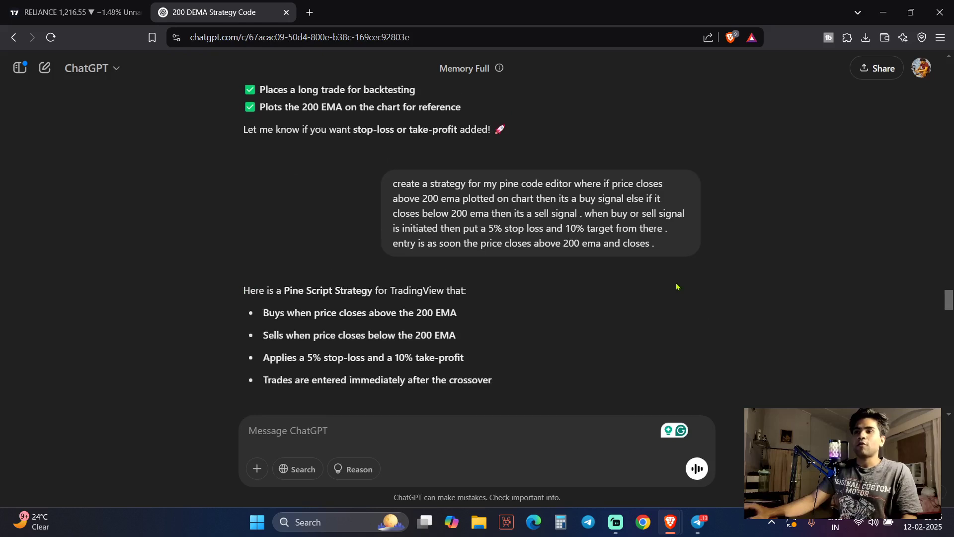
scroll(677, 288, up, 1)
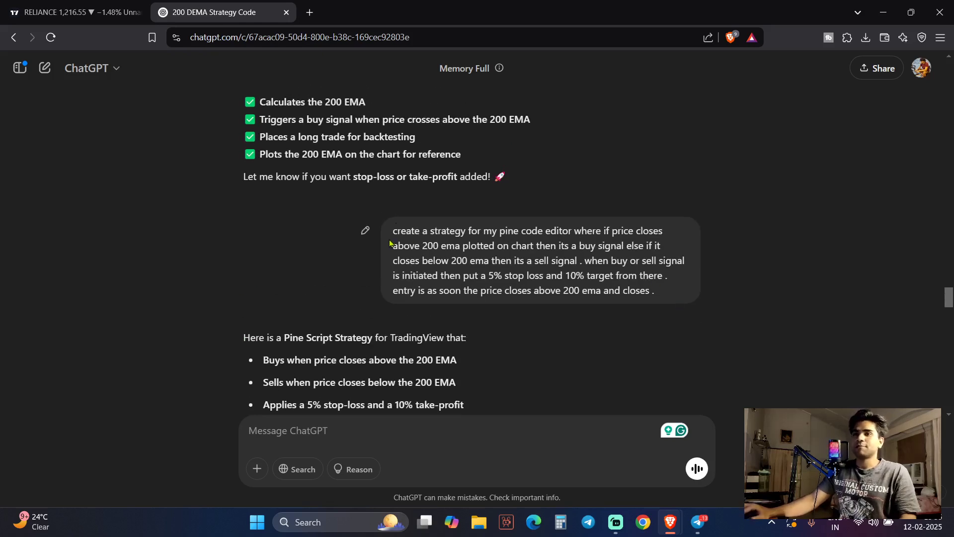
drag(392, 230, 532, 231)
Step: Switch back to TradingView and delete all existing code from the untitled script in the Pine Editor
click(145, 6)
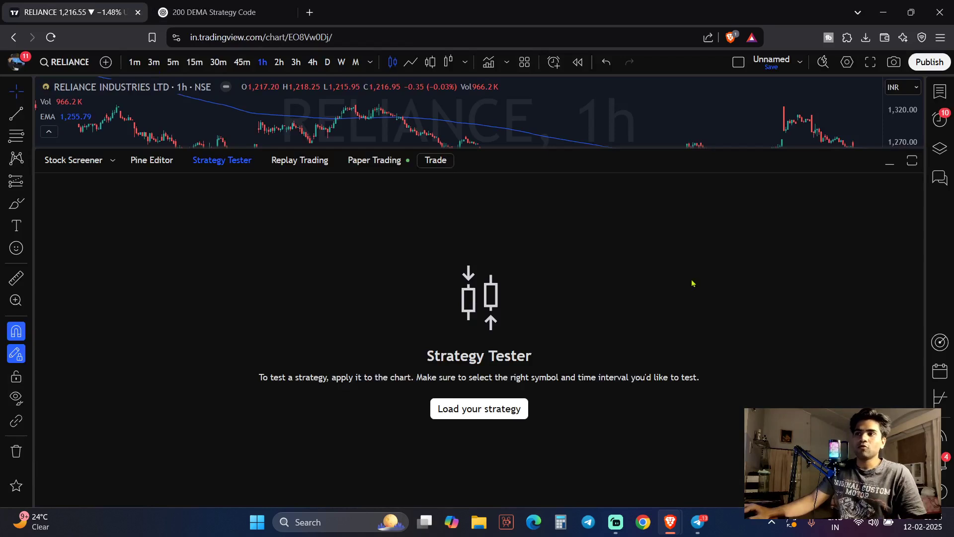
click(150, 159)
click(172, 234)
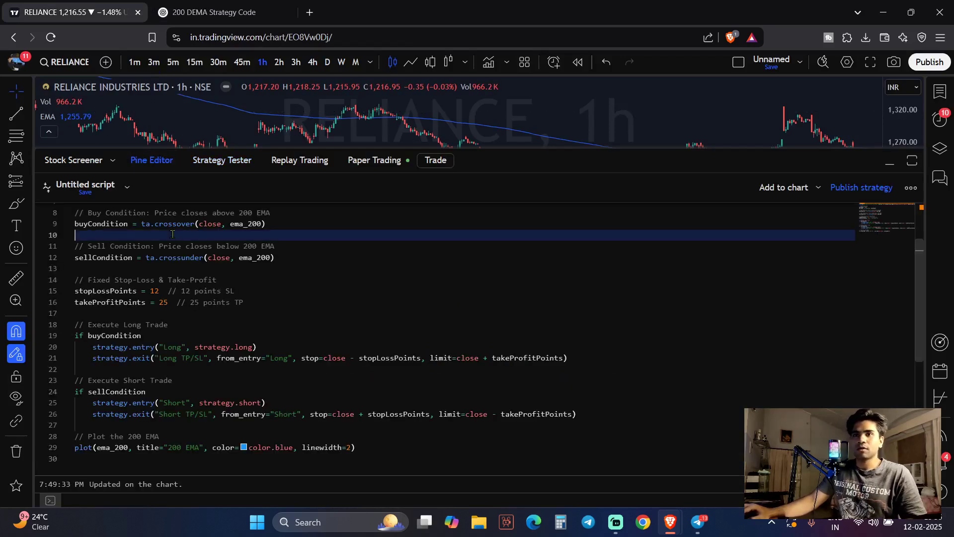
key(ctrl+a)
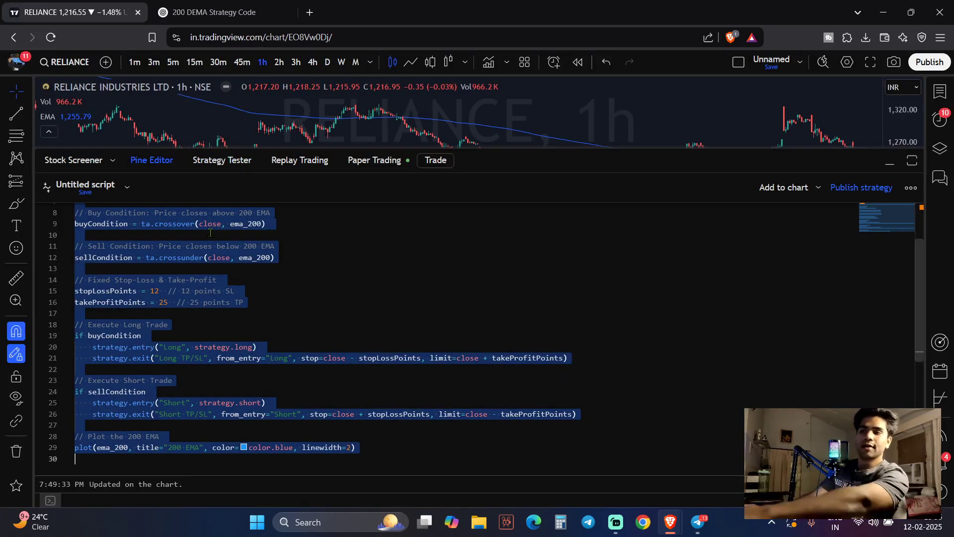
key(BackSpace)
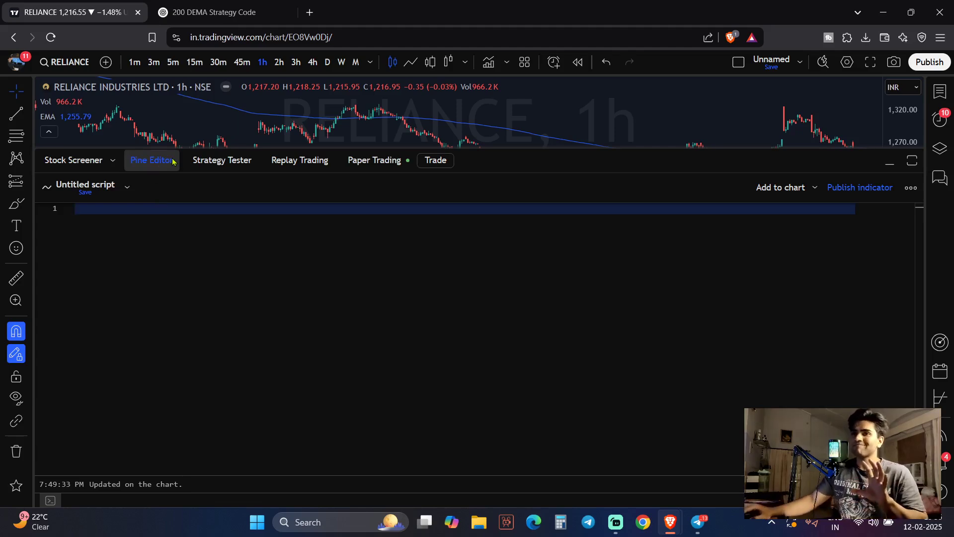
Step: Return to ChatGPT and read the 200 EMA strategy prompt and the follow-up request for the take profit and stop loss in points
click(222, 18)
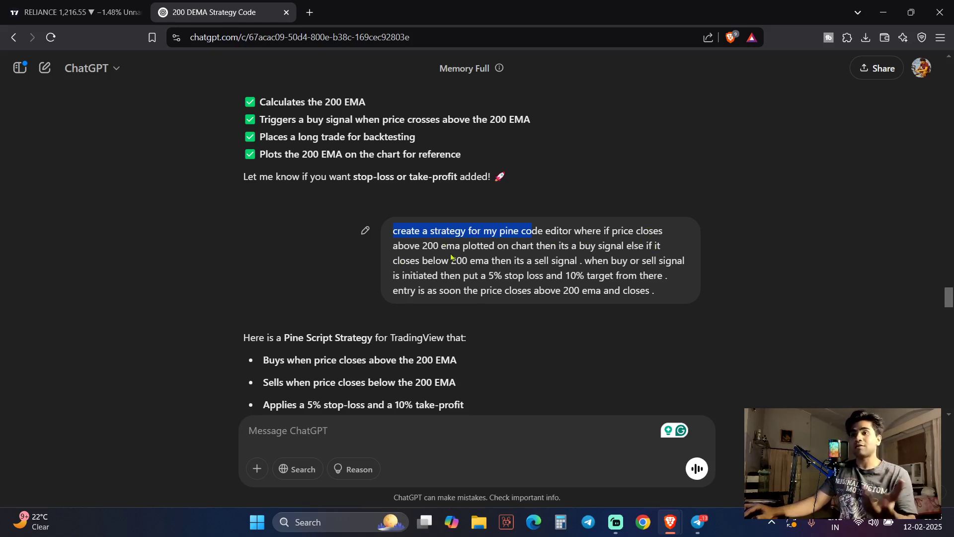
click(400, 237)
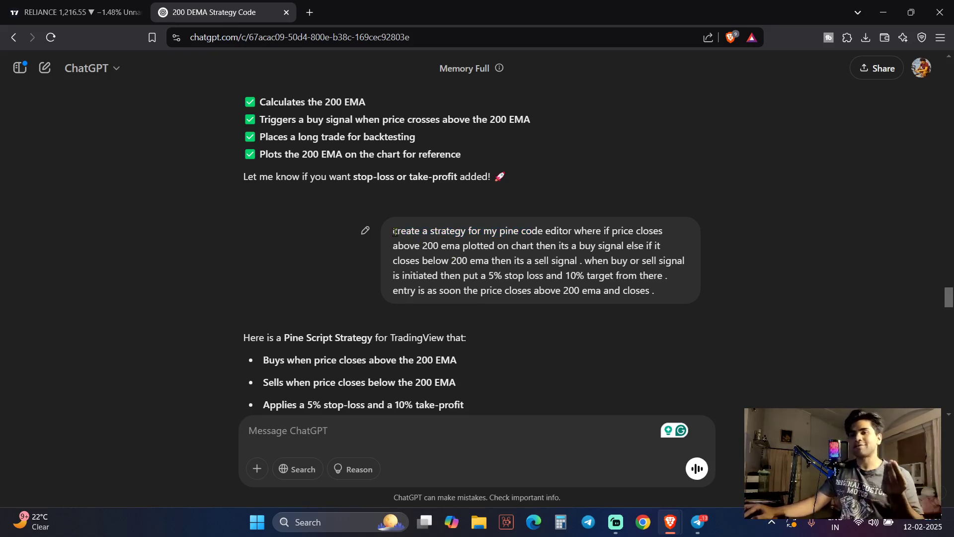
drag(395, 232, 615, 245)
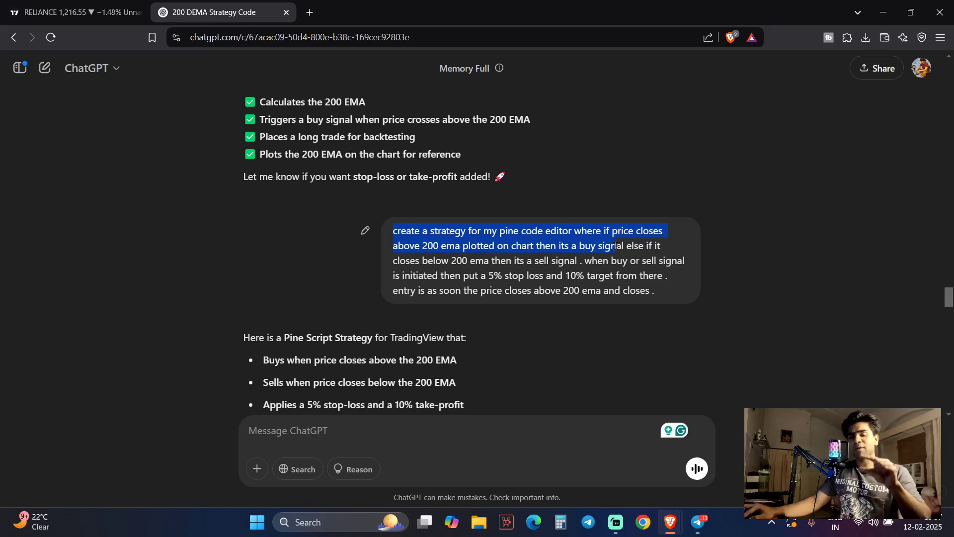
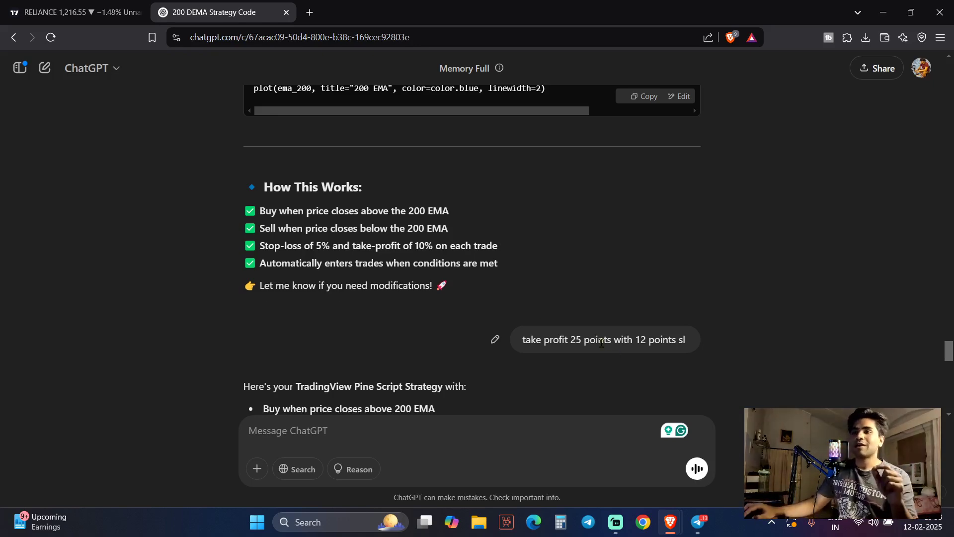
scroll(596, 338, up, 8)
scroll(703, 324, down, 5)
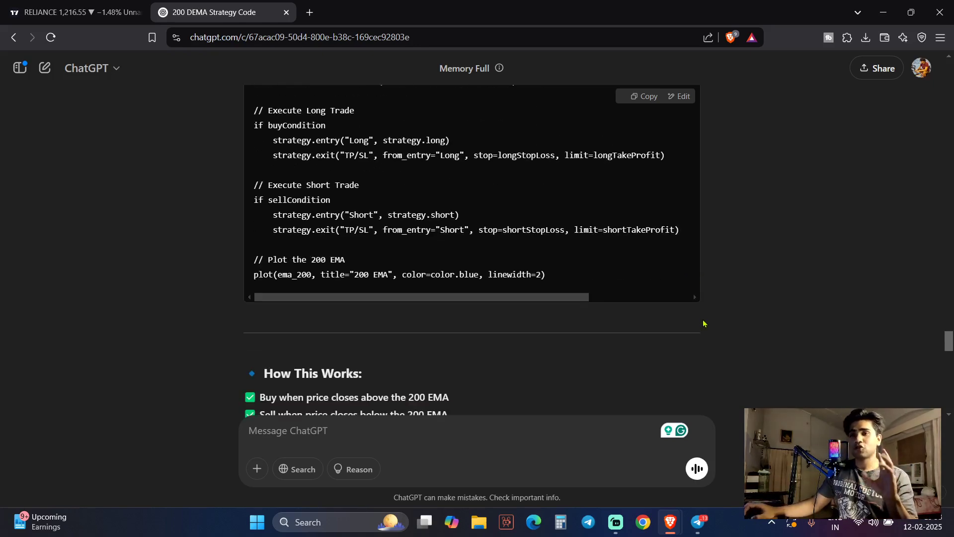
scroll(696, 321, down, 3)
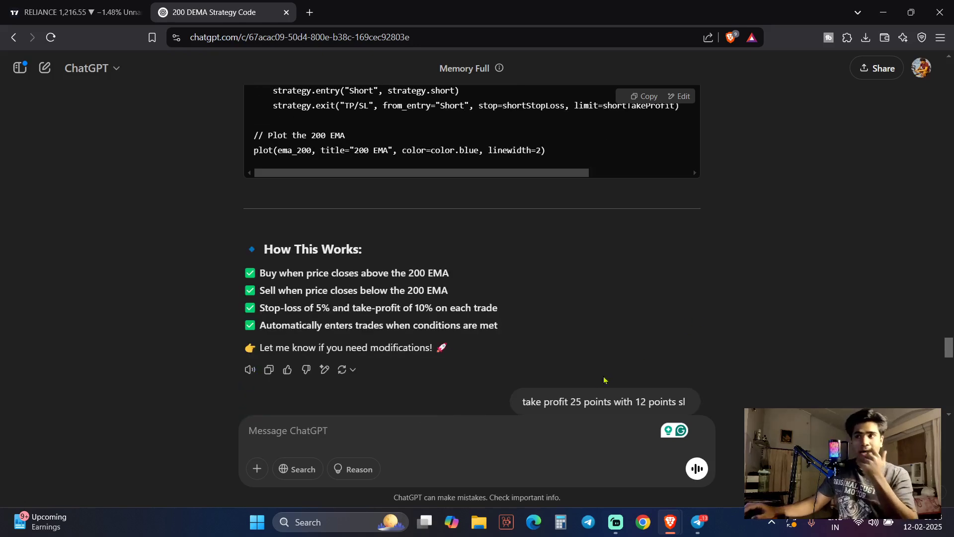
scroll(556, 308, down, 3)
drag(524, 276, 681, 279)
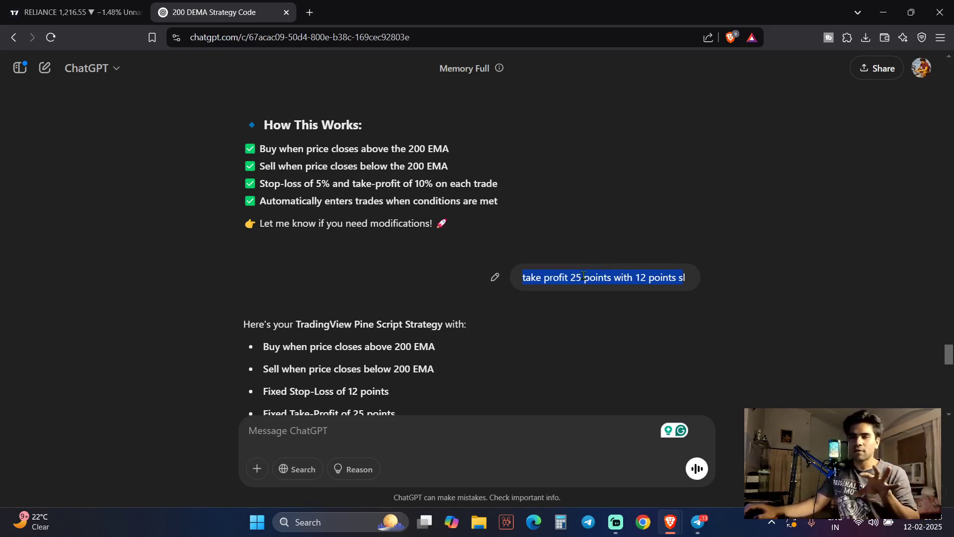
click(523, 278)
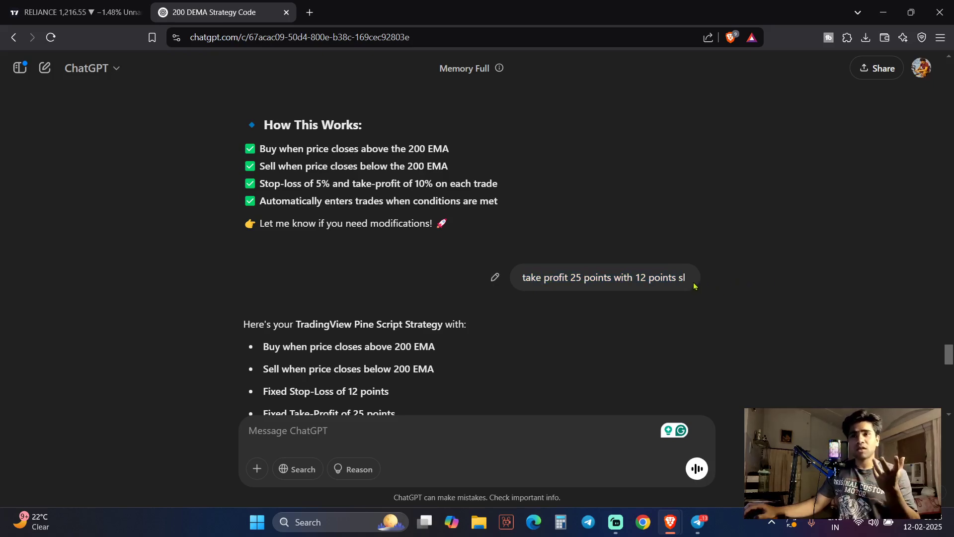
Step: Read ChatGPT's reply to the follow-up request, covering the entry rules, fixed stop loss and take profit, Pine Script code and explanation
scroll(432, 240, down, 4)
scroll(458, 201, up, 2)
scroll(442, 222, down, 4)
scroll(447, 223, up, 3)
scroll(390, 209, up, 1)
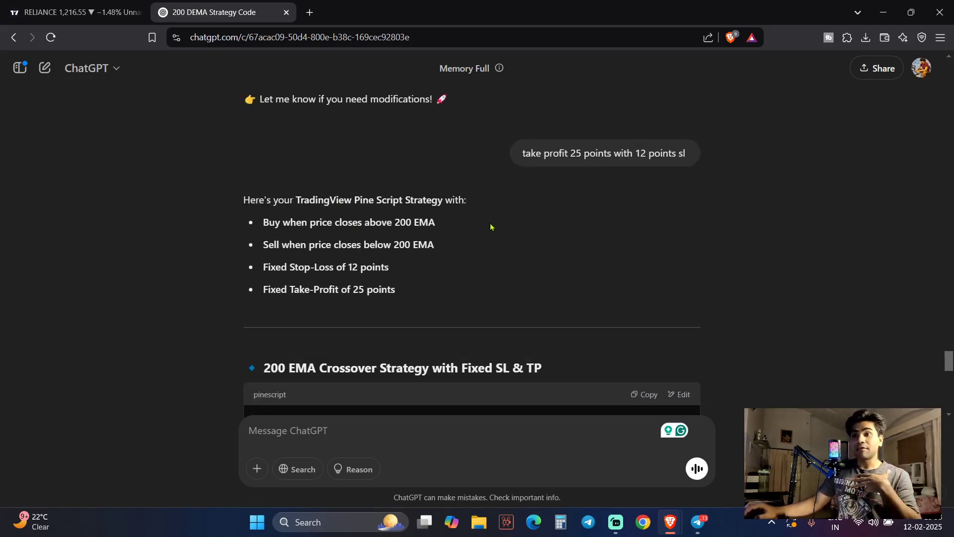
drag(264, 220, 401, 222)
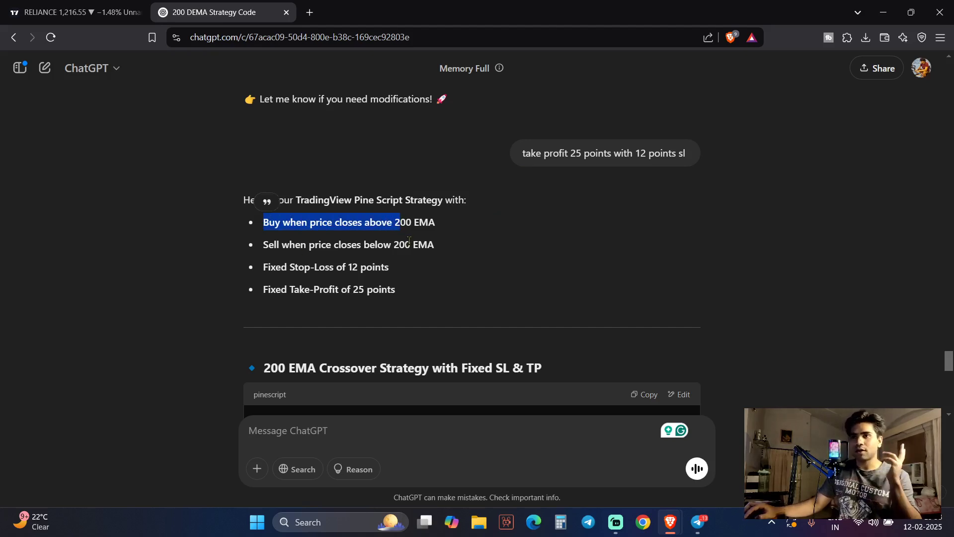
scroll(408, 247, down, 1)
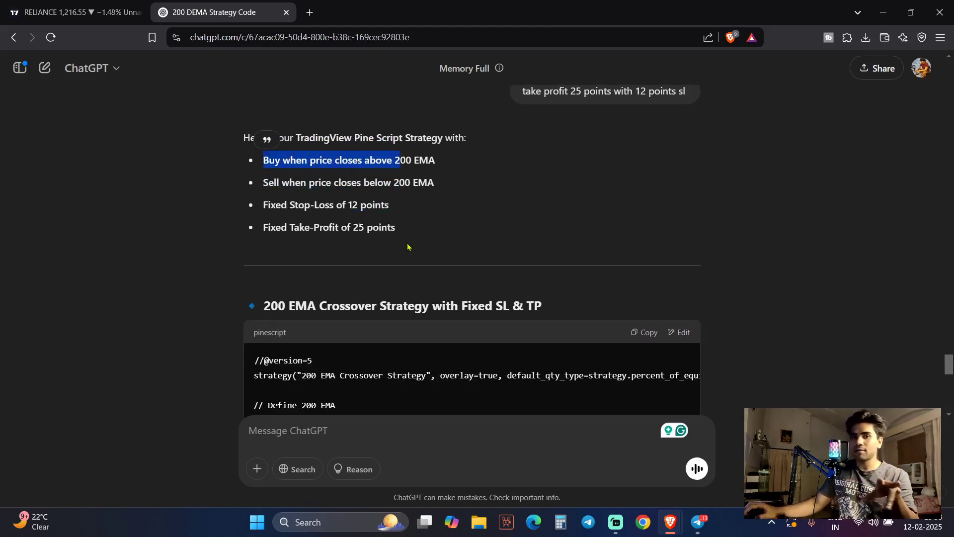
drag(271, 205, 380, 207)
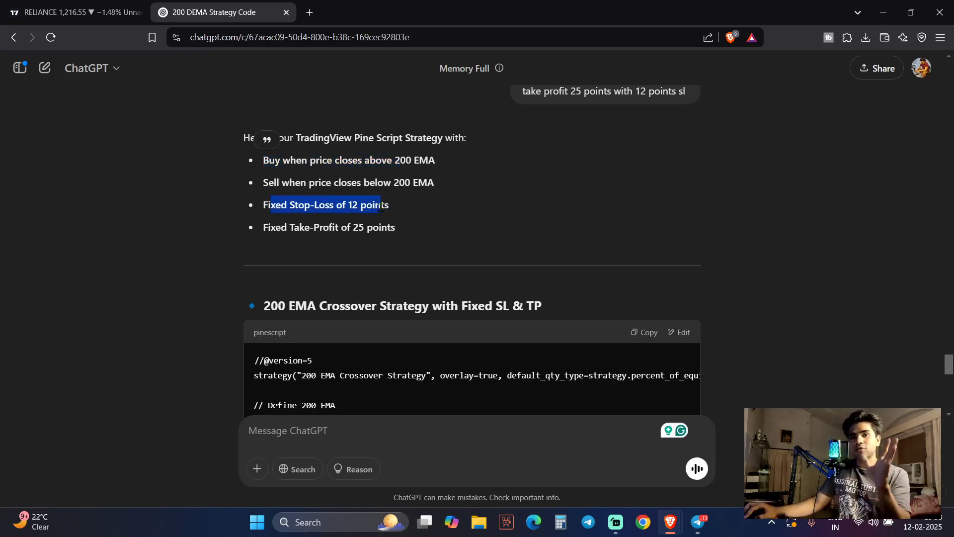
drag(380, 206, 380, 207)
drag(271, 227, 387, 229)
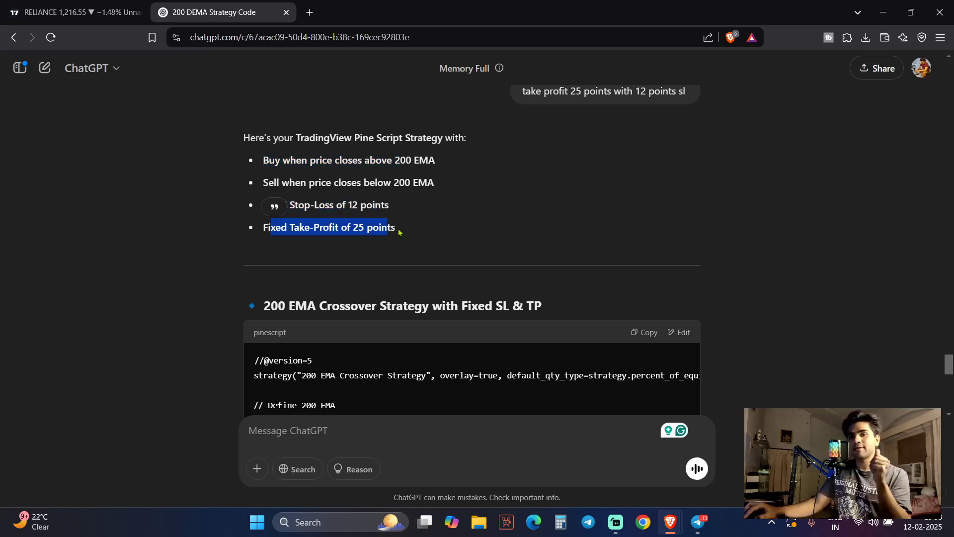
scroll(398, 231, down, 2)
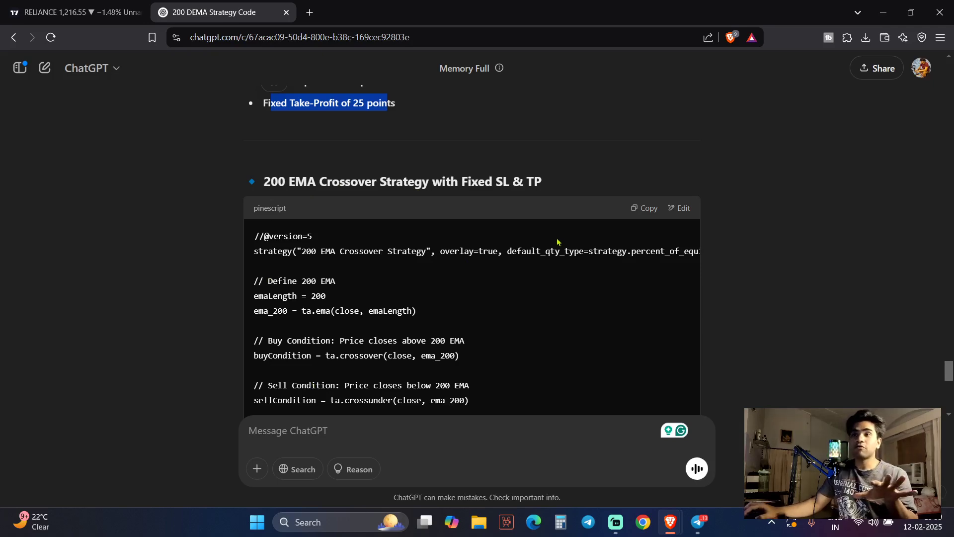
scroll(693, 362, down, 9)
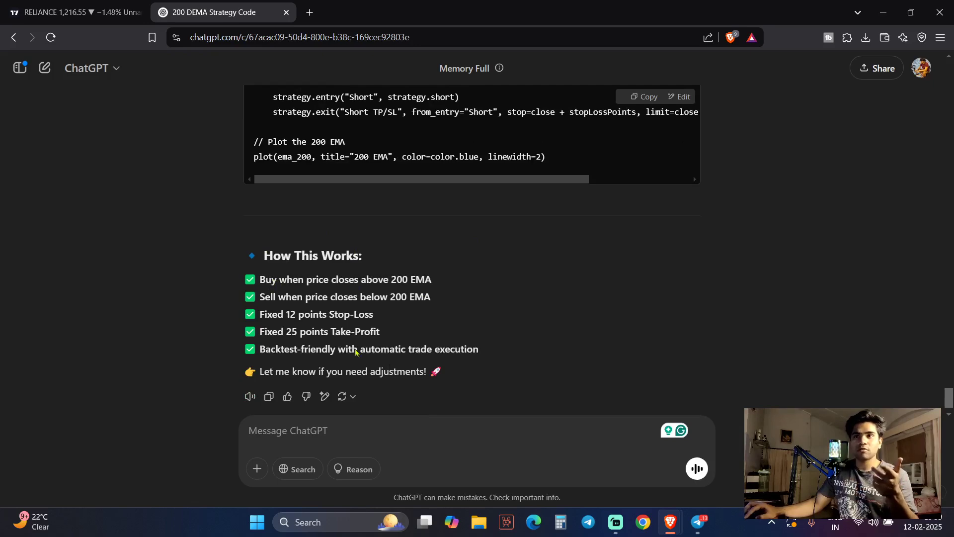
Step: Copy ChatGPT's 200 EMA Crossover Strategy code into TradingView's empty Pine Editor script and add it to the RELIANCE 1-hour chart
scroll(768, 268, up, 8)
click(643, 96)
click(90, 8)
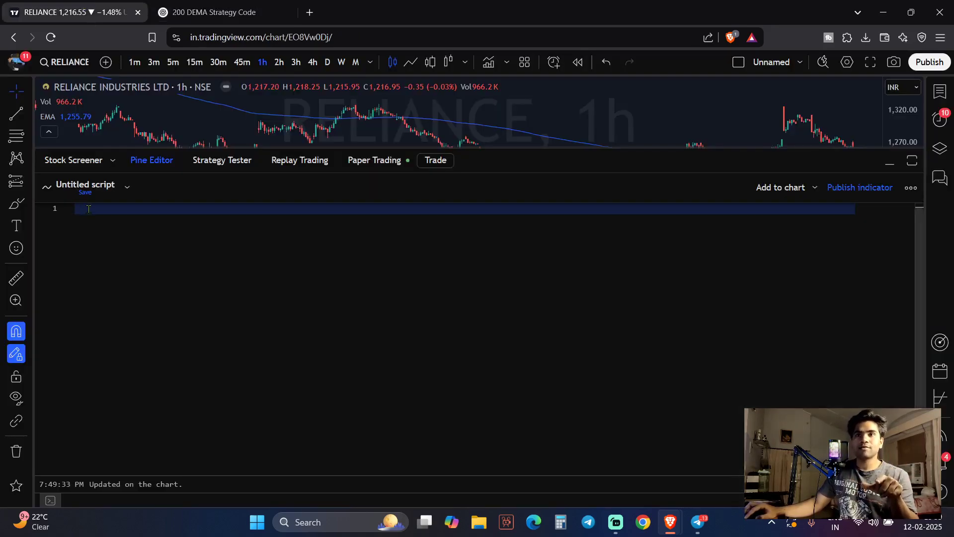
key(ctrl+v)
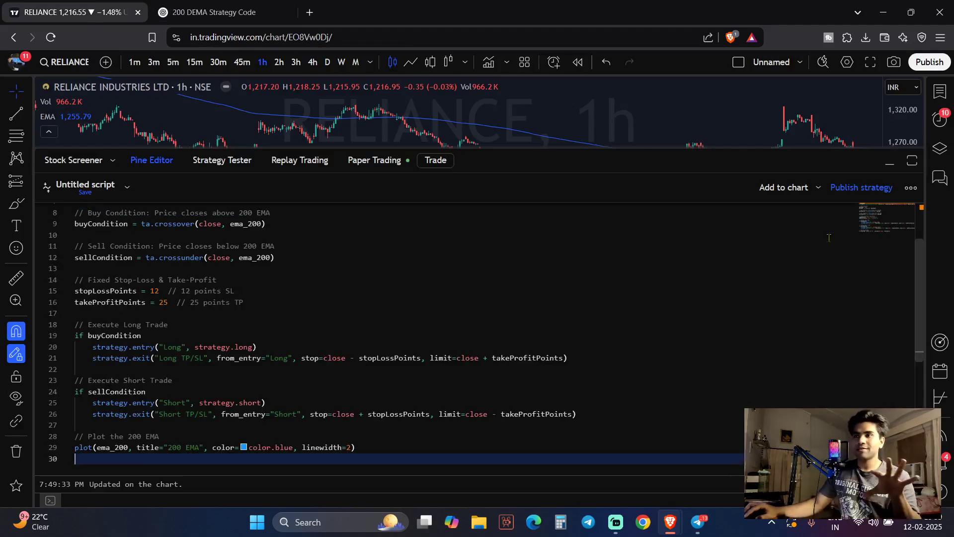
click(779, 188)
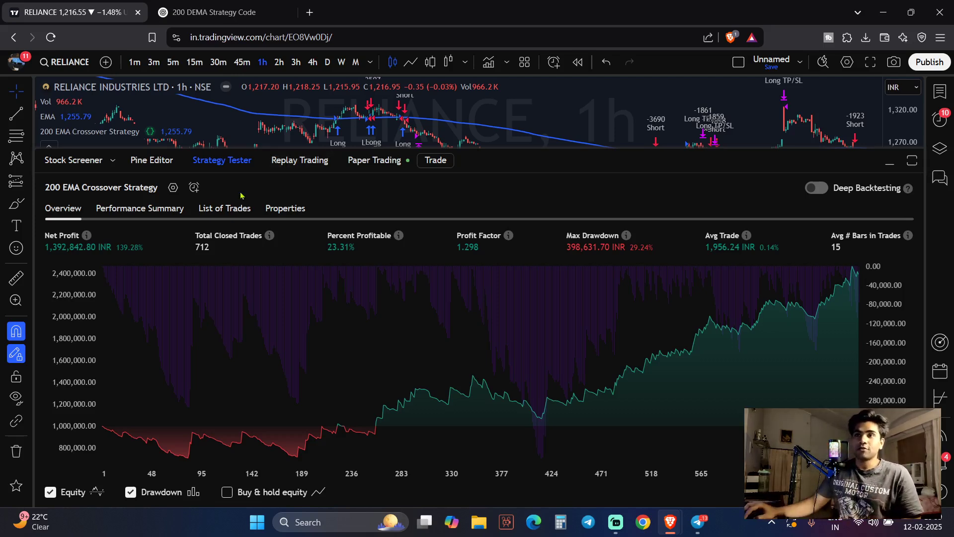
Step: Review the 200 EMA Crossover Strategy's list of trades, checking entry and exit prices and the profit of each trade
click(228, 209)
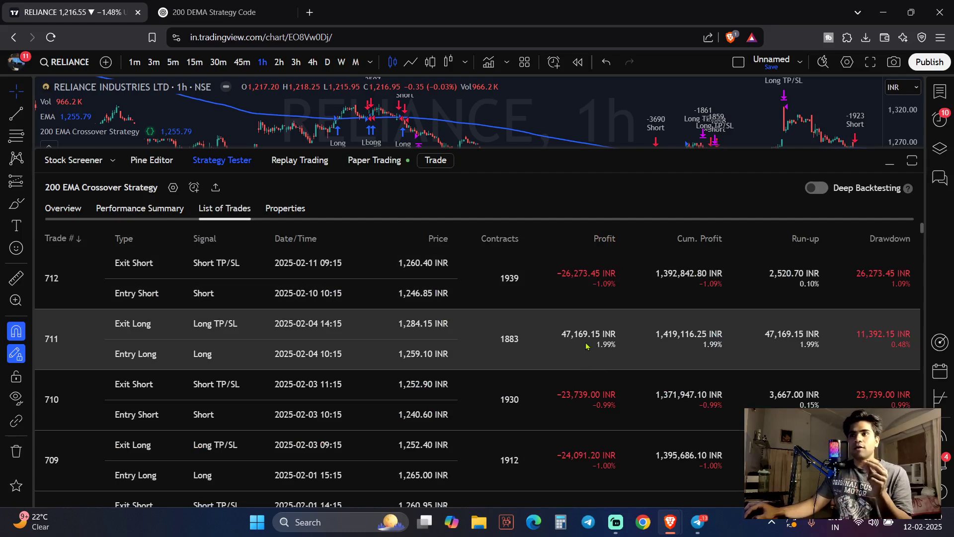
scroll(584, 345, down, 5)
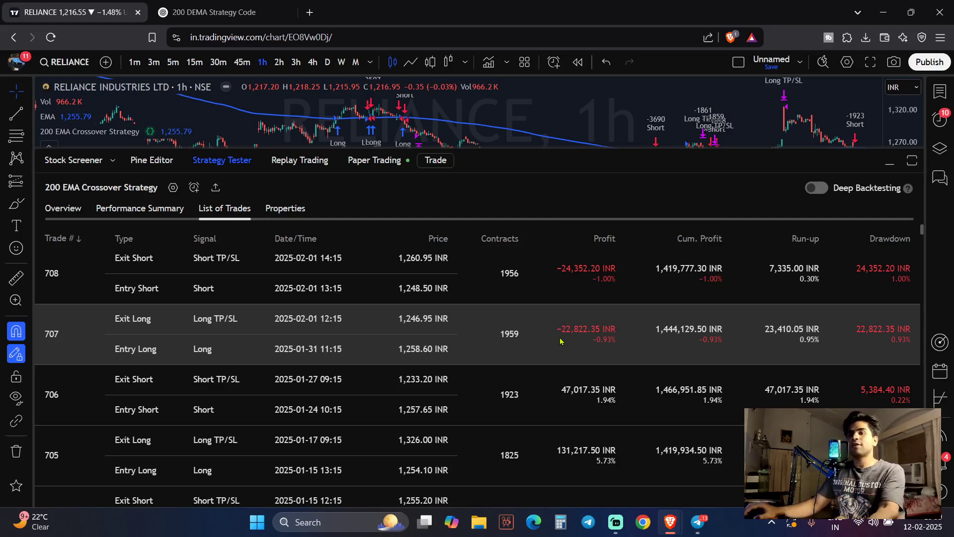
scroll(561, 343, down, 3)
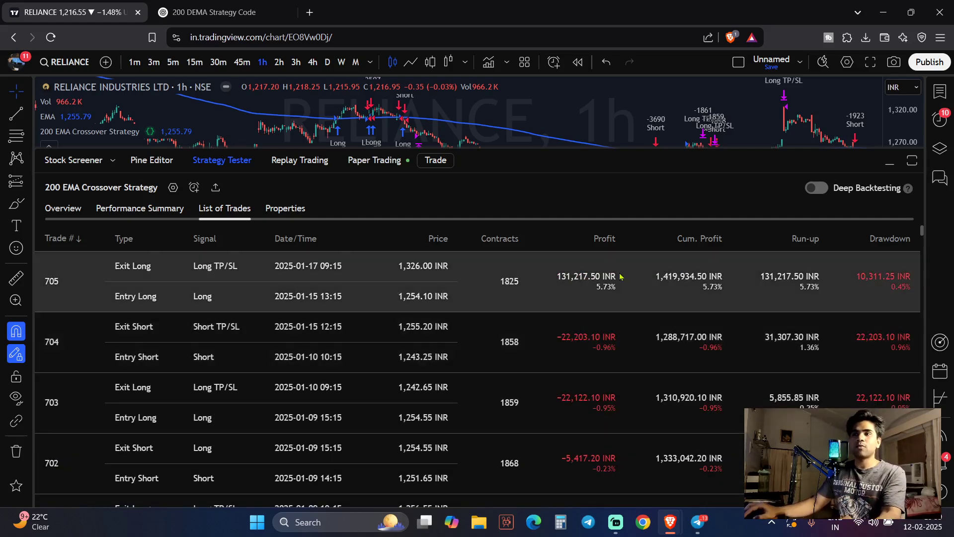
scroll(620, 276, down, 5)
scroll(600, 384, down, 2)
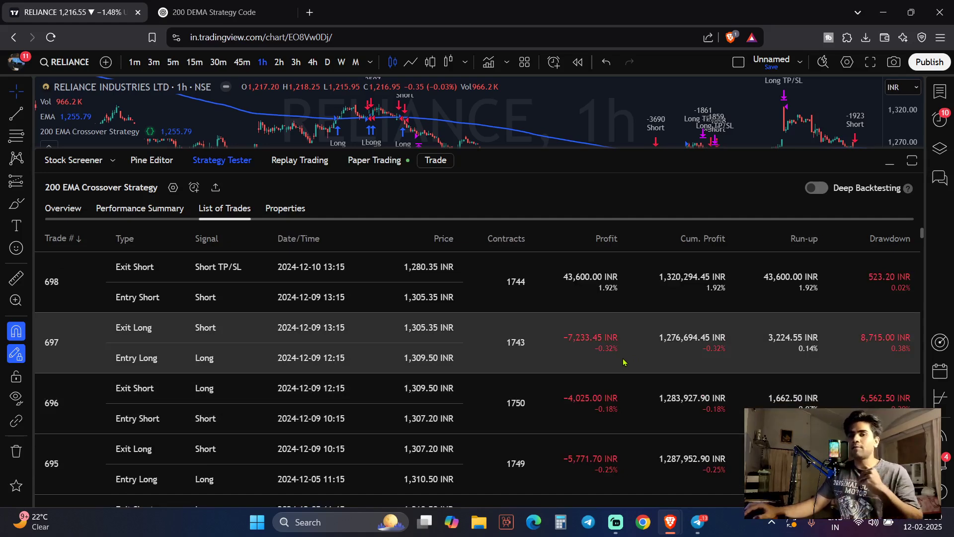
scroll(631, 373, down, 3)
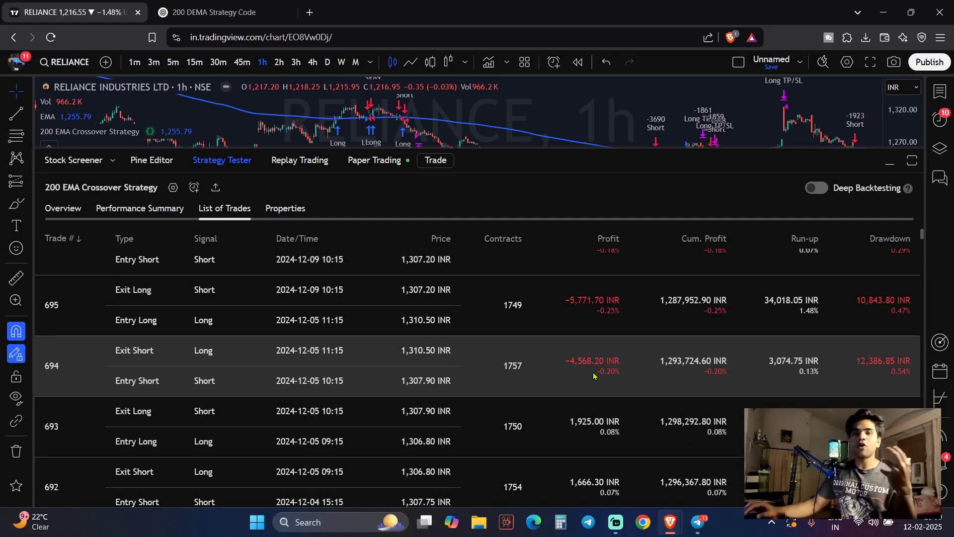
Step: Recheck the strategy code in ChatGPT, and back in TradingView remove the 200 EMA Crossover Strategy from the chart and select the whole script
click(224, 10)
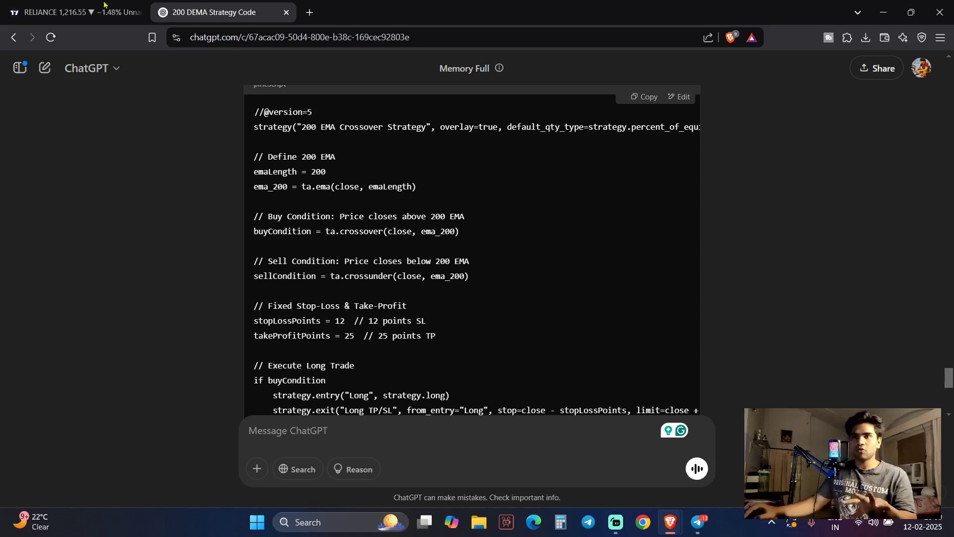
click(75, 12)
click(150, 162)
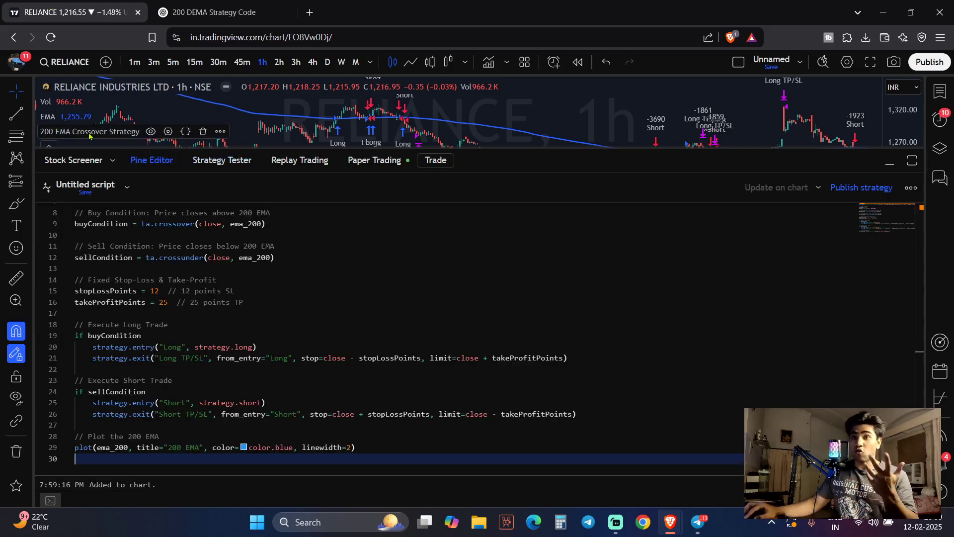
click(202, 131)
click(212, 244)
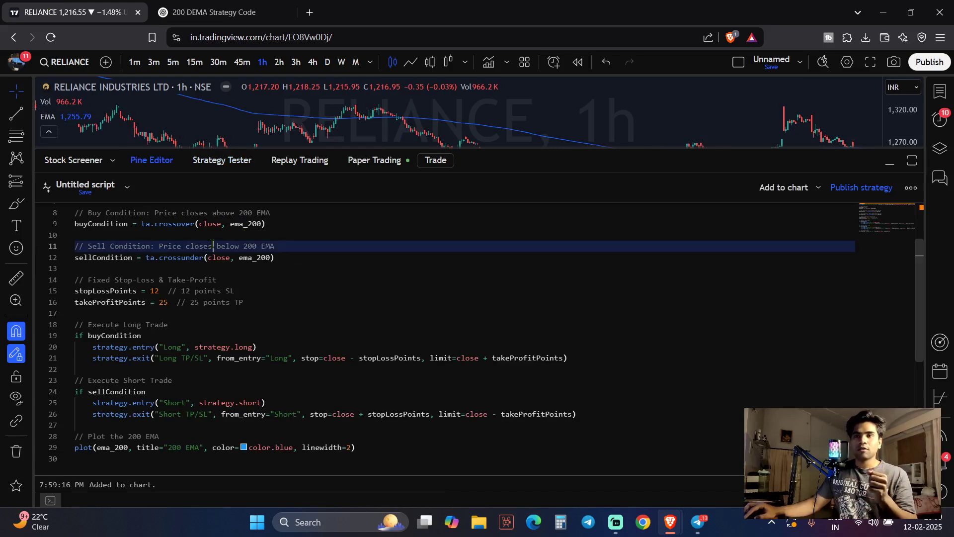
key(ctrl+a)
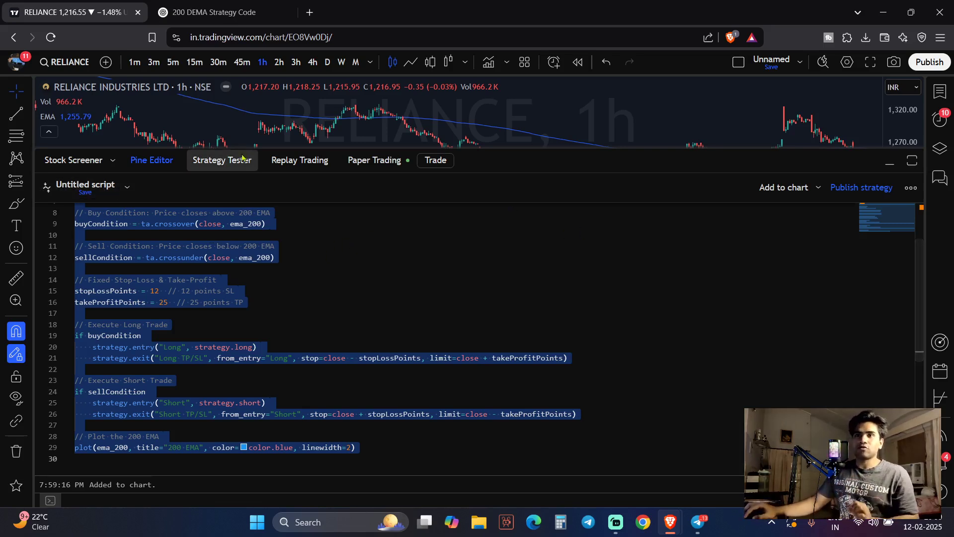
Step: Add the Pine Editor script to the chart again and show the strategy's backtest overview
click(222, 160)
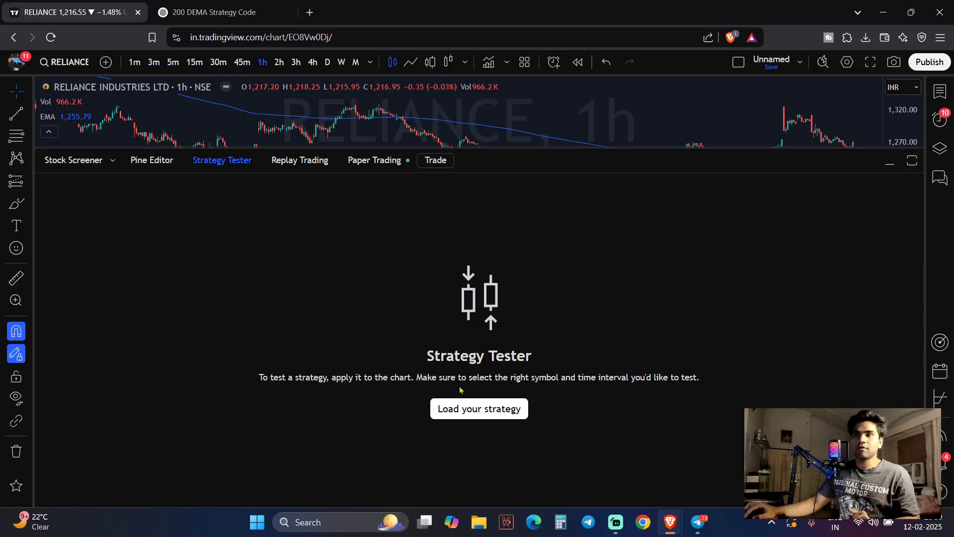
click(152, 160)
click(785, 187)
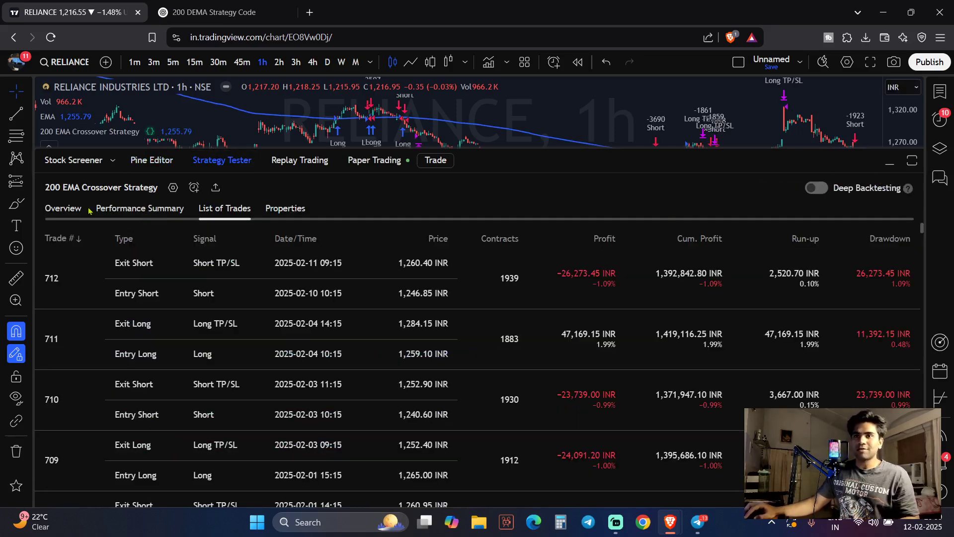
click(65, 210)
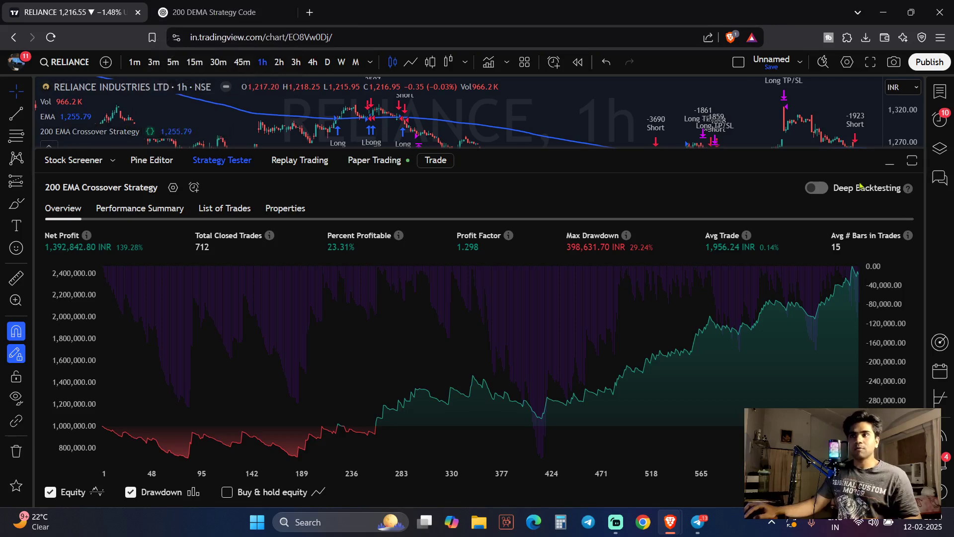
Step: Minimize the Strategy Tester and examine the strategy's long and short trade markers around the 200 EMA from December 2024 to mid-January 2025
click(890, 161)
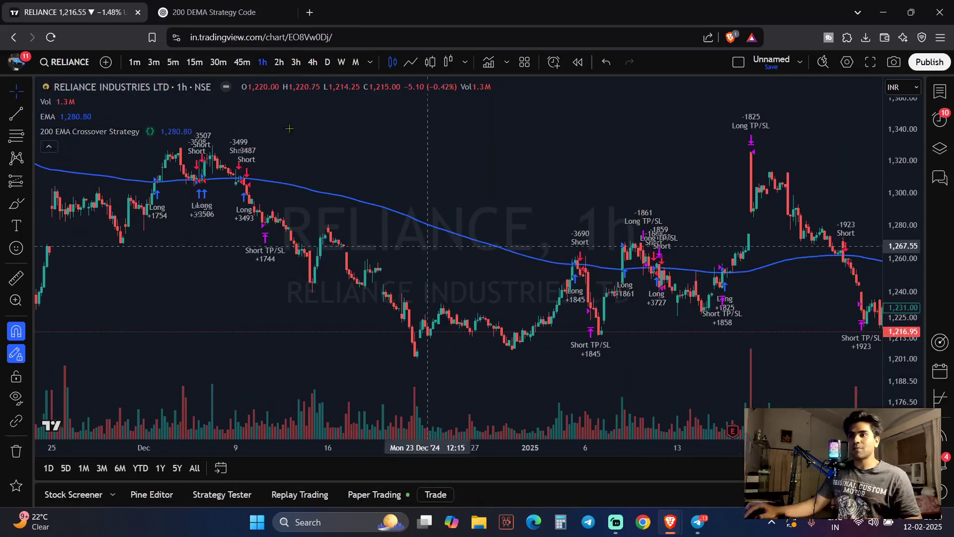
drag(193, 247, 672, 283)
scroll(671, 284, up, 5)
drag(695, 278, 616, 278)
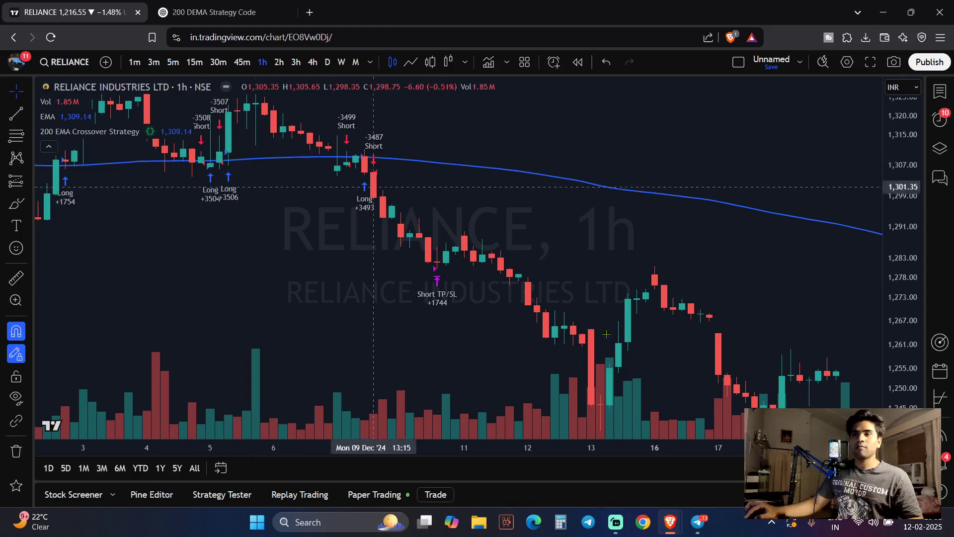
scroll(606, 334, right, 10)
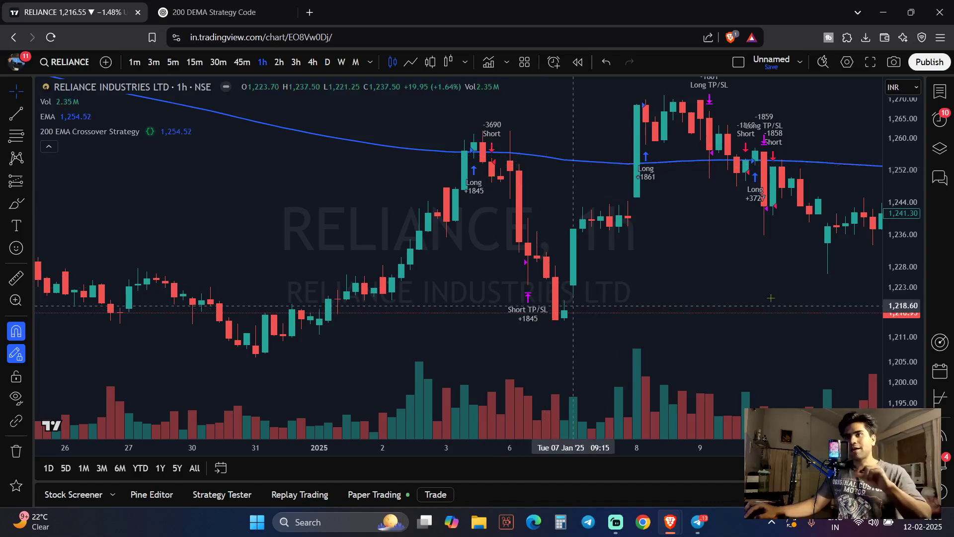
scroll(351, 224, right, 10)
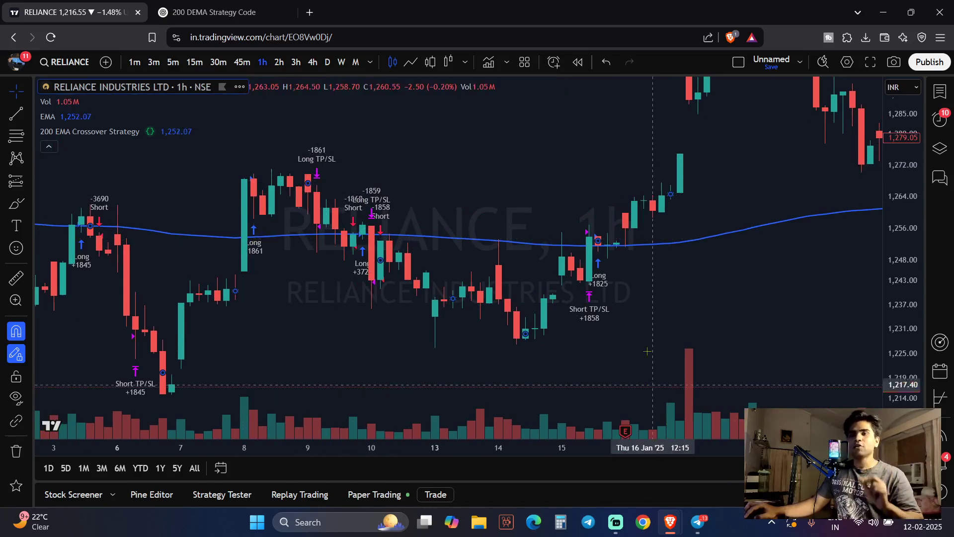
Step: Examine the strategy's most recent entry and exit markers on the chart through February 2025
scroll(853, 215, left, 8)
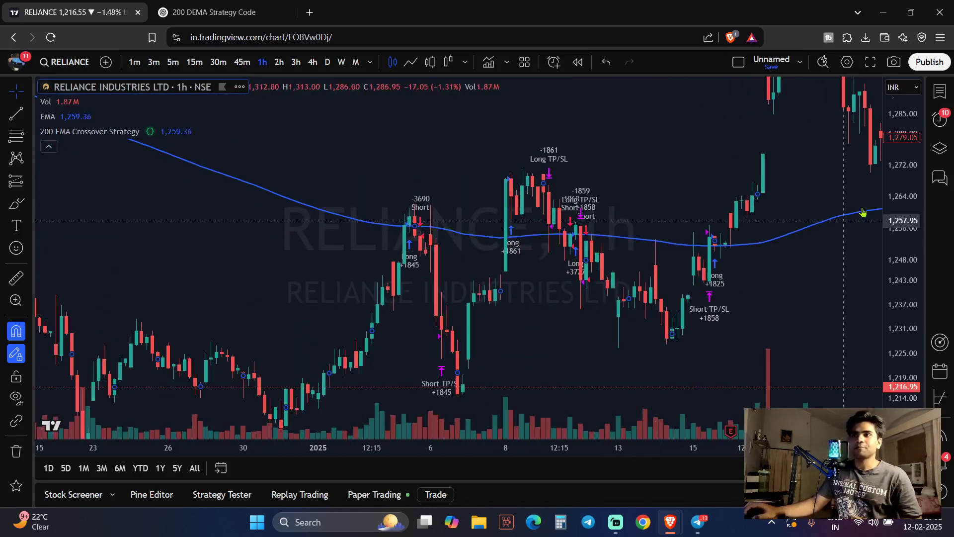
scroll(473, 254, down, 5)
scroll(391, 266, right, 10)
scroll(607, 234, up, 4)
scroll(607, 234, up, 5)
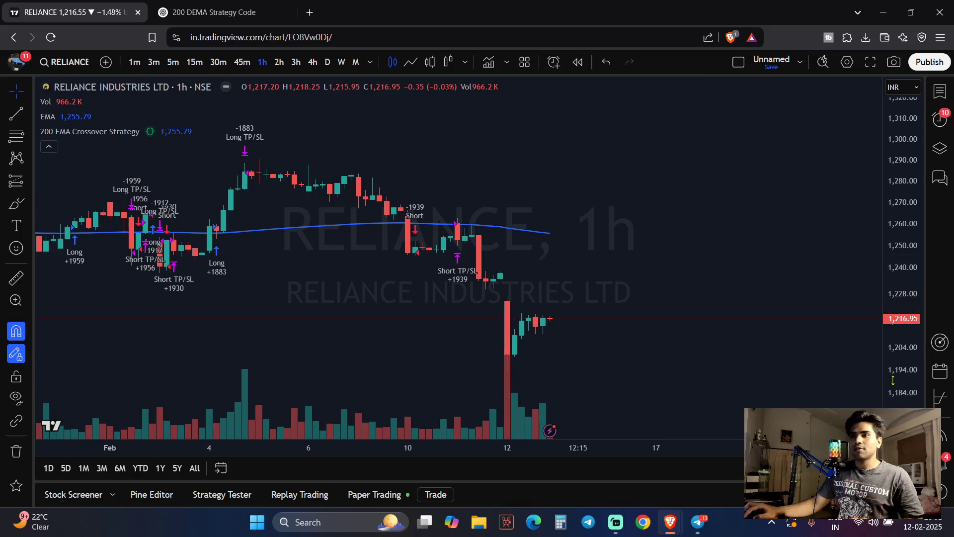
Step: Measure the price distance from the 10 February 2025 short entry at 1,246.85 up to 1,259.85, and clear the measurement
drag(893, 380, 894, 278)
scroll(372, 233, up, 3)
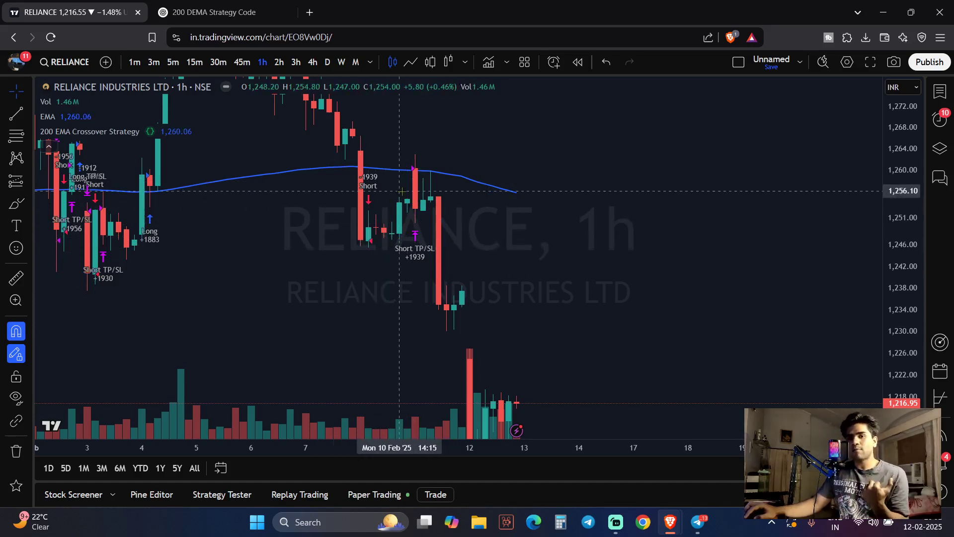
click(16, 278)
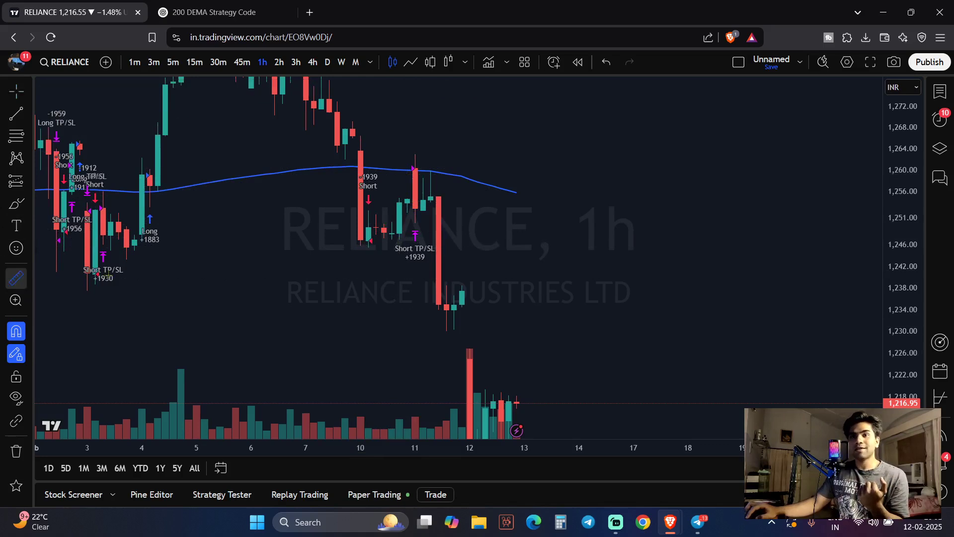
click(368, 240)
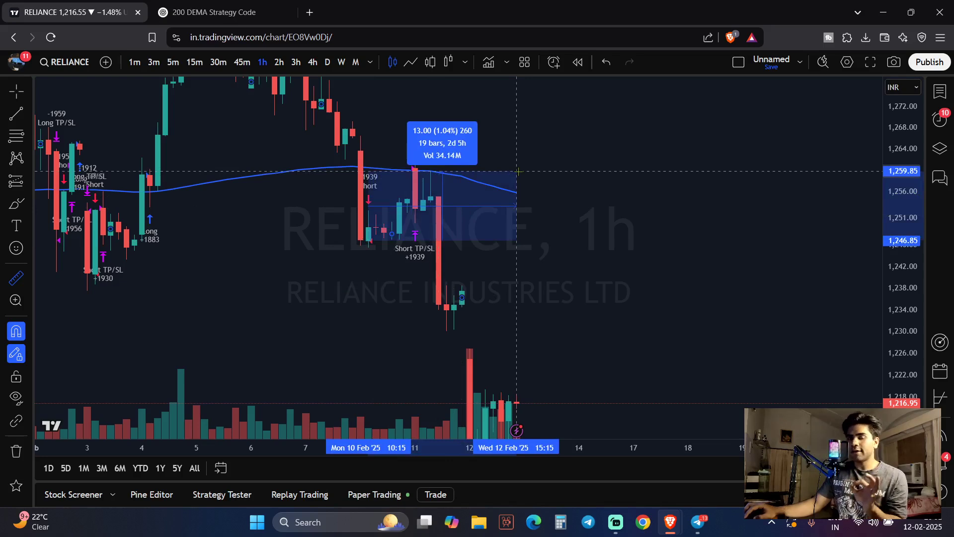
click(518, 171)
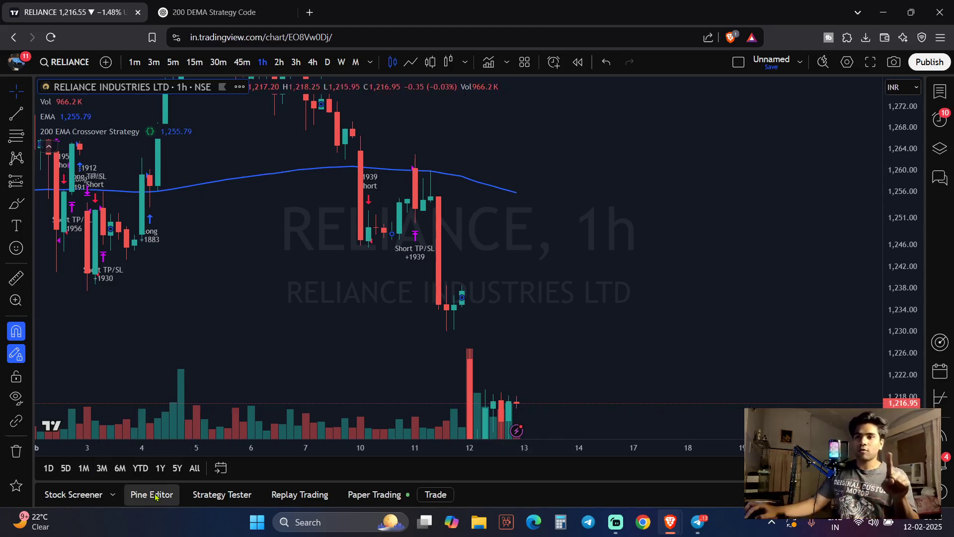
Step: Review the strategy's backtest overview alongside ChatGPT's "How This Works" summary, switching to ChatGPT and back to TradingView
click(222, 494)
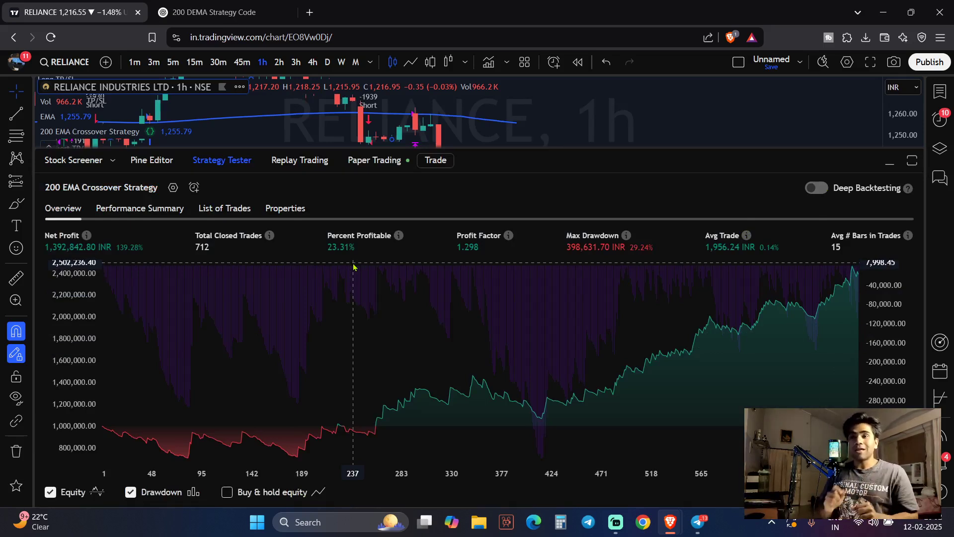
key(ctrl+Tab)
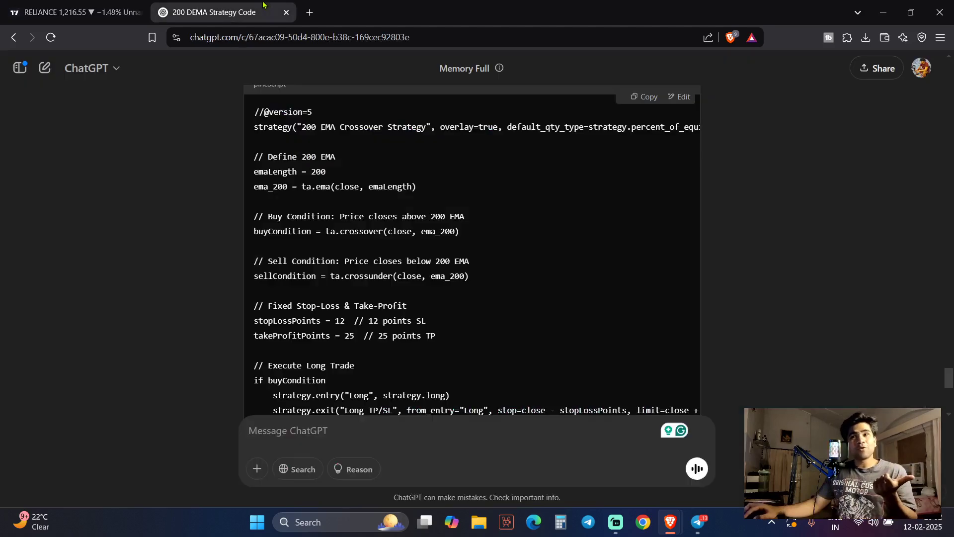
scroll(417, 291, down, 8)
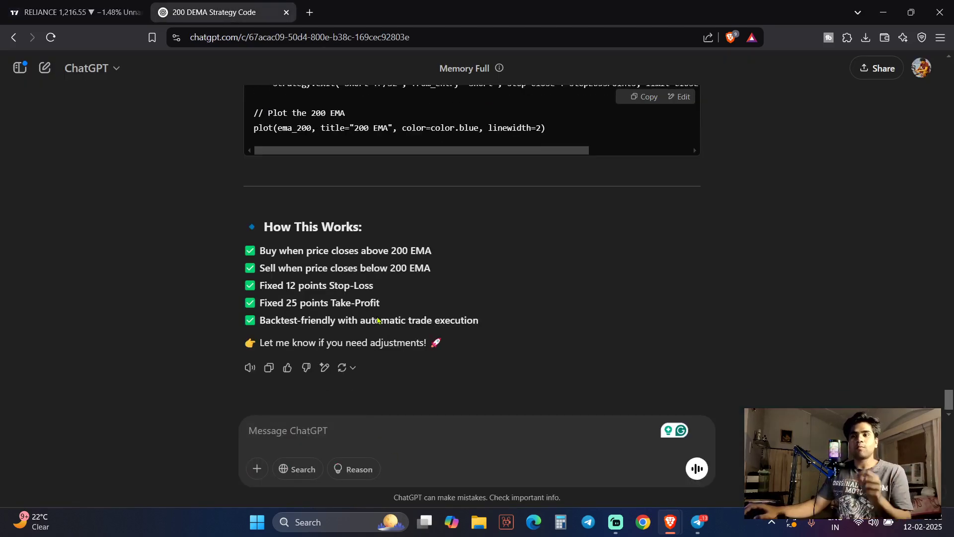
click(321, 439)
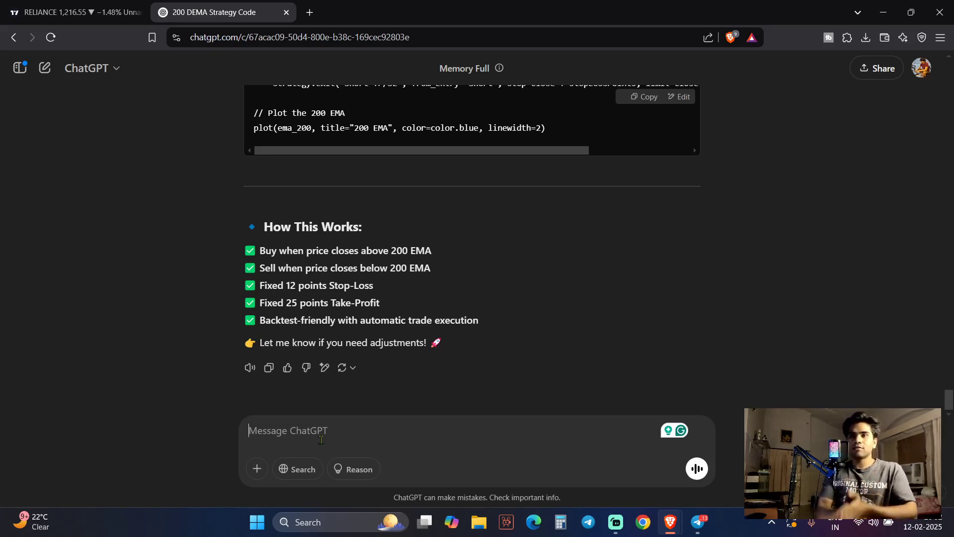
key(ctrl+Tab)
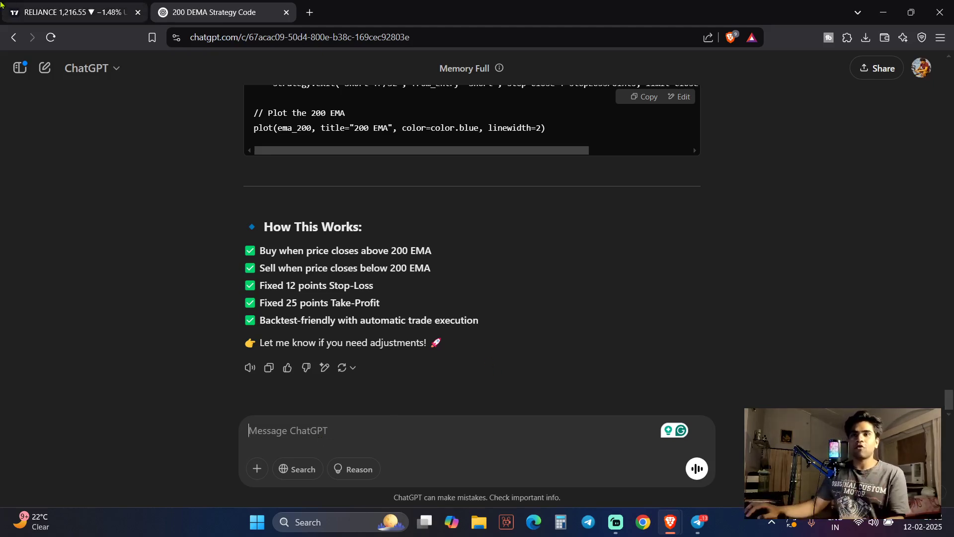